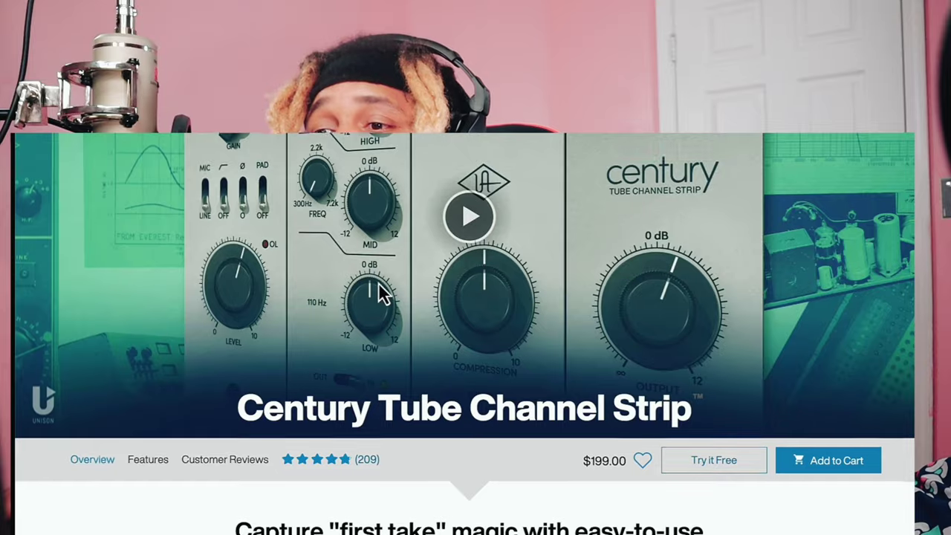
Step: Look over the Century Tube Channel Strip product page down to the full image of the plug-in
{"action": "scroll", "coordinate": [382, 293], "scroll_direction": "down", "scroll_amount": 5}
{"action": "scroll", "coordinate": [378, 282], "scroll_direction": "down", "scroll_amount": 1}
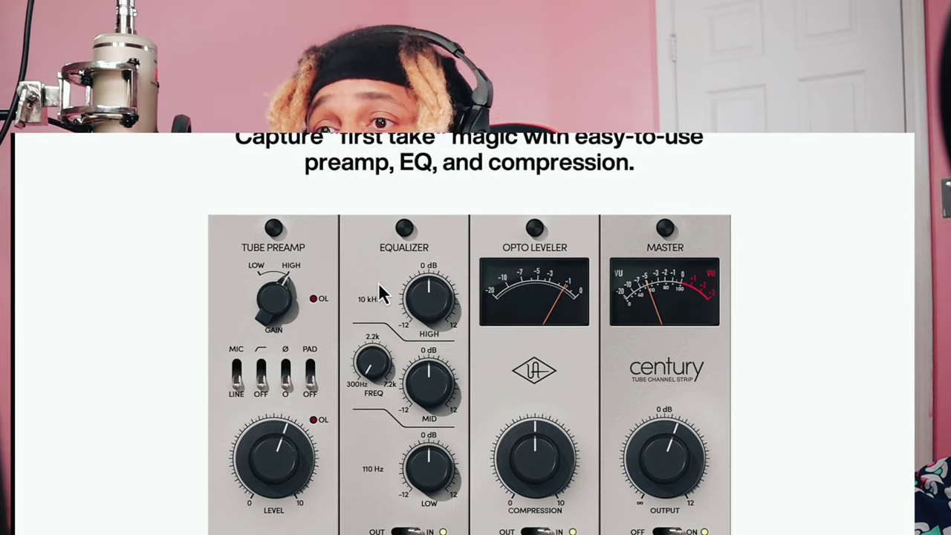
{"action": "scroll", "coordinate": [378, 282], "scroll_direction": "up", "scroll_amount": 2}
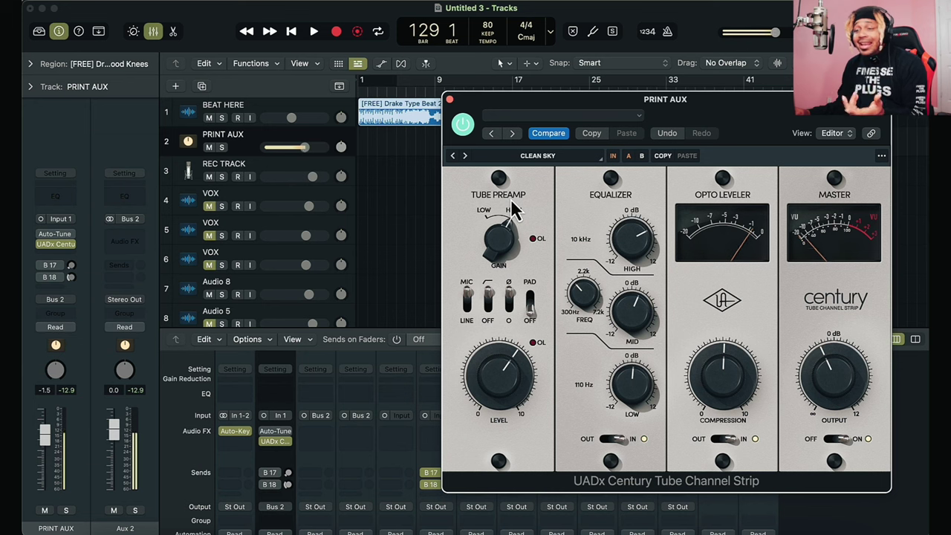
Step: Browse the expansion pack's user presets in the Century Tube preset browser and close the browser
{"action": "left_click", "coordinate": [532, 158]}
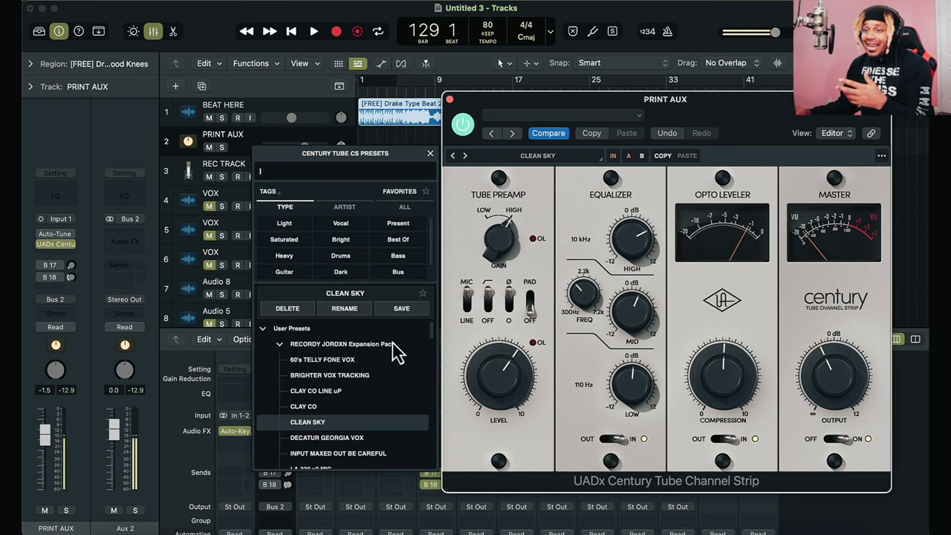
{"action": "scroll", "coordinate": [396, 351], "scroll_direction": "down", "scroll_amount": 3}
{"action": "scroll", "coordinate": [396, 351], "scroll_direction": "up", "scroll_amount": 3}
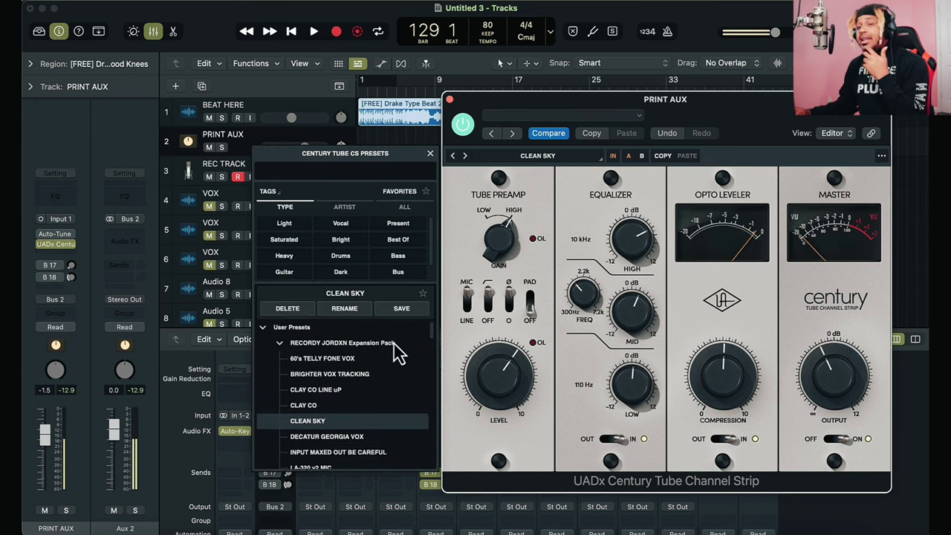
{"action": "scroll", "coordinate": [396, 350], "scroll_direction": "down", "scroll_amount": 1}
{"action": "scroll", "coordinate": [396, 351], "scroll_direction": "up", "scroll_amount": 1}
{"action": "scroll", "coordinate": [396, 351], "scroll_direction": "down", "scroll_amount": 3}
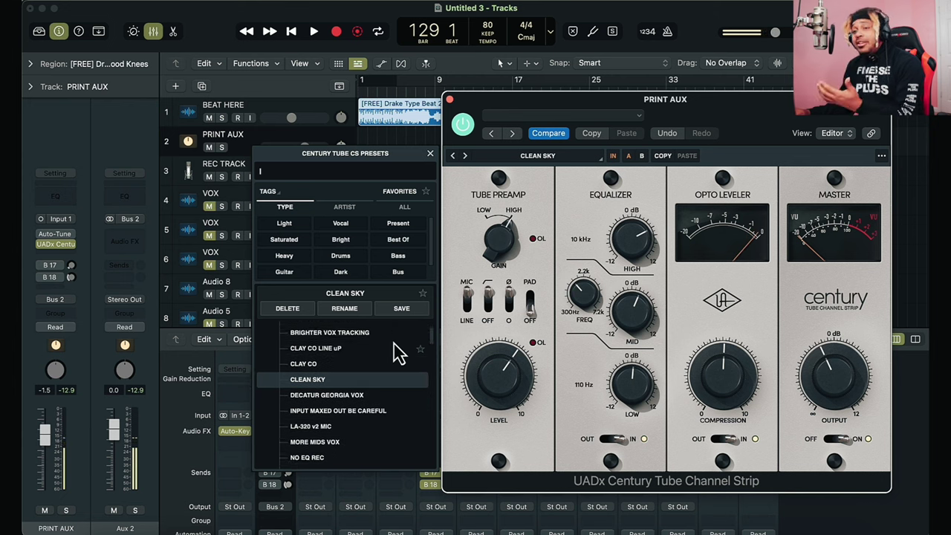
{"action": "scroll", "coordinate": [399, 352], "scroll_direction": "down", "scroll_amount": 3}
{"action": "scroll", "coordinate": [399, 353], "scroll_direction": "up", "scroll_amount": 4}
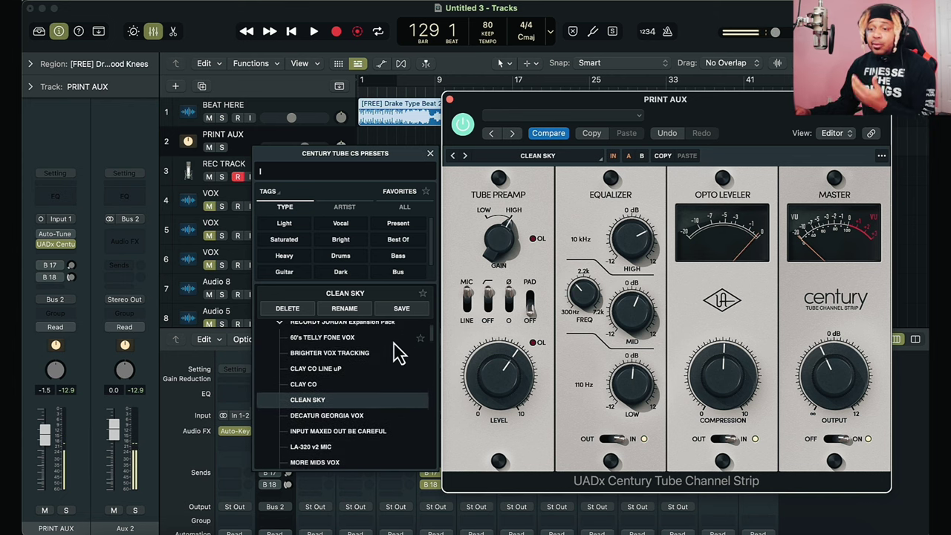
{"action": "scroll", "coordinate": [399, 352], "scroll_direction": "up", "scroll_amount": 1}
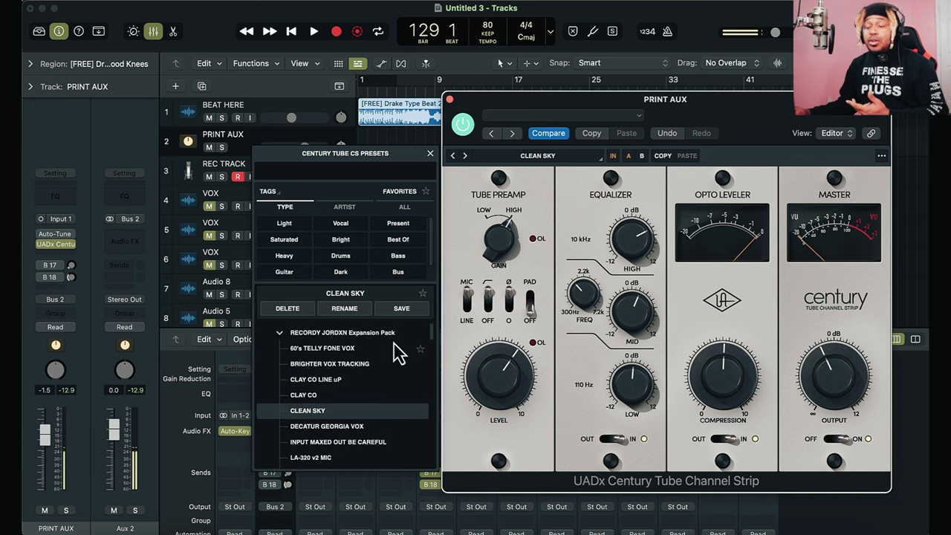
{"action": "left_click", "coordinate": [431, 153]}
Step: Shift the channel strip window slightly and raise the Tube Preamp's Level a little
{"action": "mouse_move", "coordinate": [823, 154]}
{"action": "left_mouse_down"}
{"action": "mouse_move", "coordinate": [796, 138]}
{"action": "mouse_move", "coordinate": [802, 170]}
{"action": "mouse_move", "coordinate": [802, 155]}
{"action": "mouse_move", "coordinate": [830, 166]}
{"action": "left_mouse_up"}
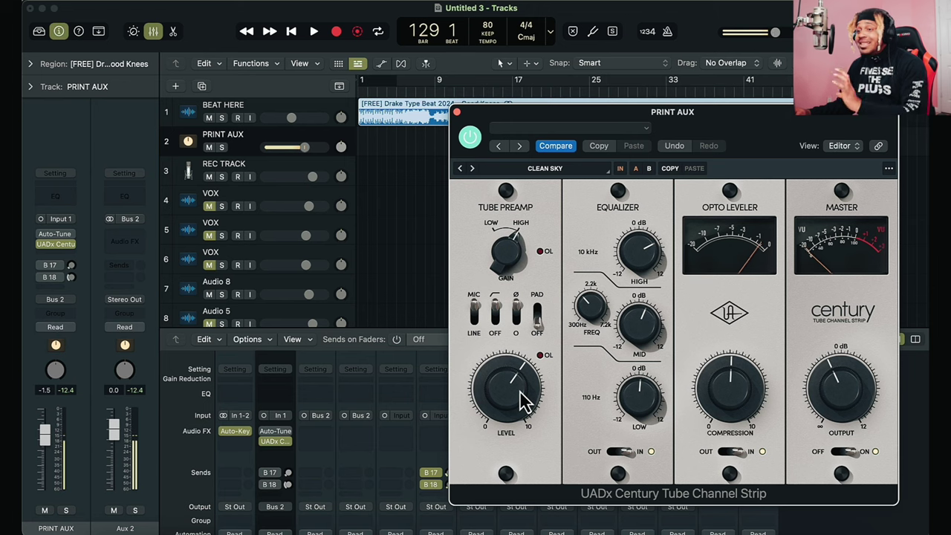
{"action": "mouse_move", "coordinate": [522, 401]}
{"action": "left_mouse_down"}
{"action": "mouse_move", "coordinate": [524, 384]}
{"action": "mouse_move", "coordinate": [523, 394]}
{"action": "left_mouse_up"}
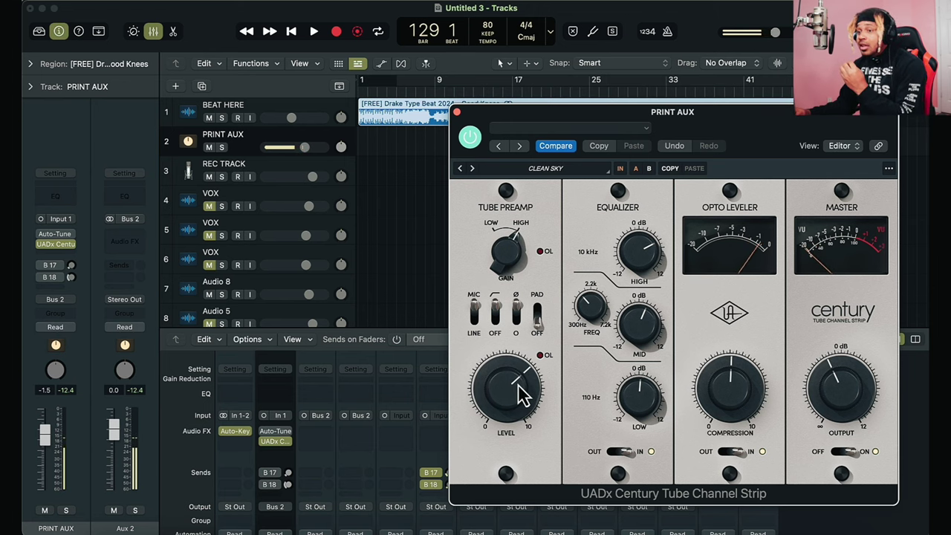
{"action": "left_click", "coordinate": [480, 336]}
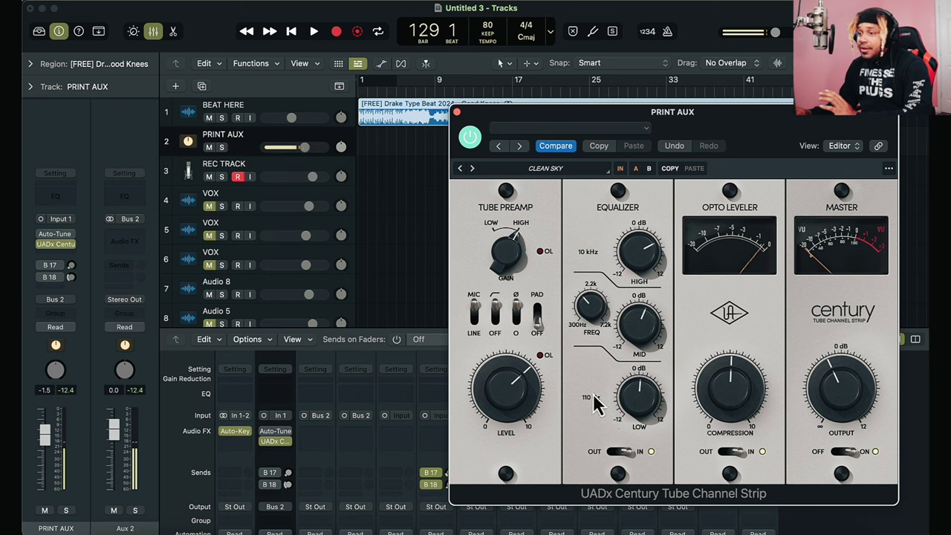
Step: Switch the Equalizer section out and back in repeatedly to compare the sound
{"action": "left_click", "coordinate": [616, 453]}
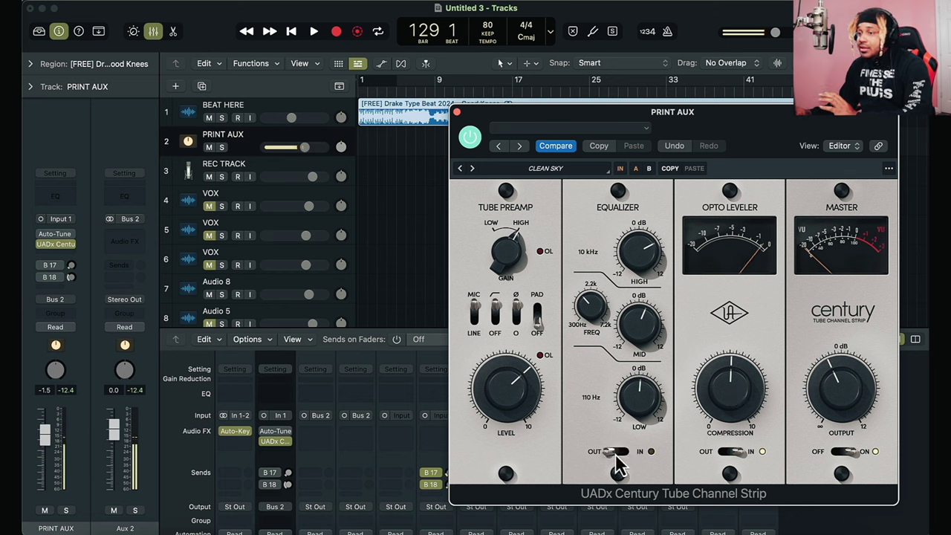
{"action": "left_click", "coordinate": [623, 452]}
{"action": "left_click", "coordinate": [623, 452]}
{"action": "left_click", "coordinate": [622, 452]}
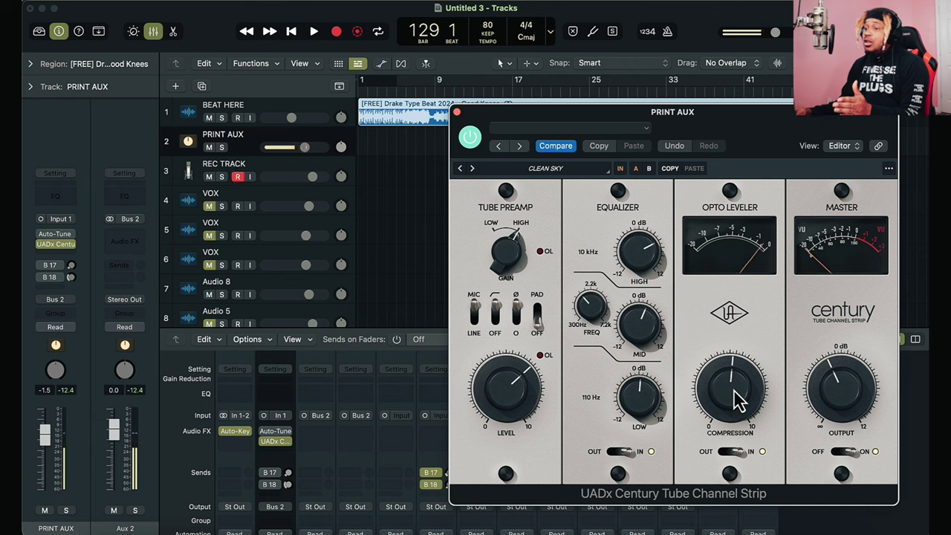
Step: Sweep the Opto Leveler's Compression to its extremes and settle it just below the middle of its range
{"action": "left_click_drag", "start_coordinate": [736, 400], "coordinate": [735, 316]}
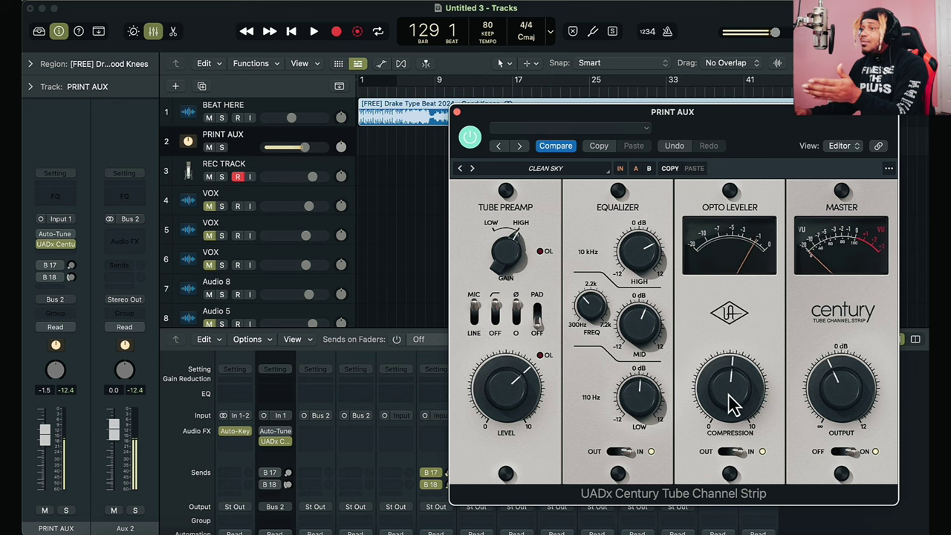
{"action": "left_click_drag", "start_coordinate": [733, 403], "coordinate": [726, 431]}
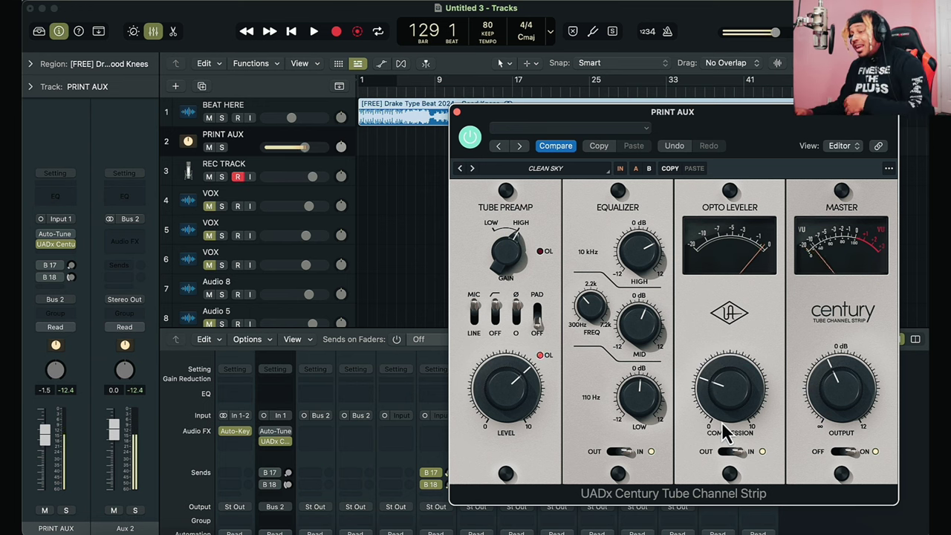
{"action": "left_click_drag", "start_coordinate": [725, 431], "coordinate": [726, 393]}
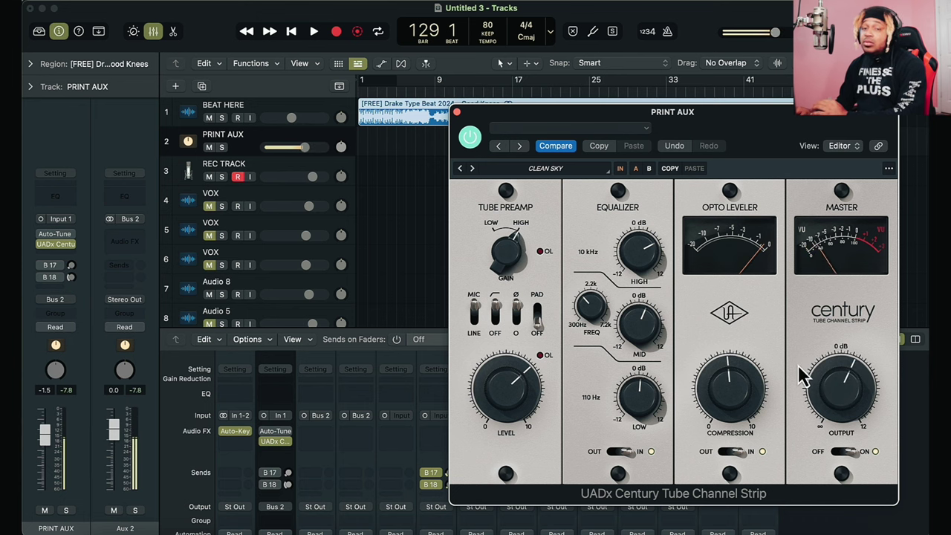
Step: Shrink the channel strip plug-in window and move it clear of the upper tracks
{"action": "left_click", "coordinate": [899, 178]}
{"action": "left_click", "coordinate": [884, 239]}
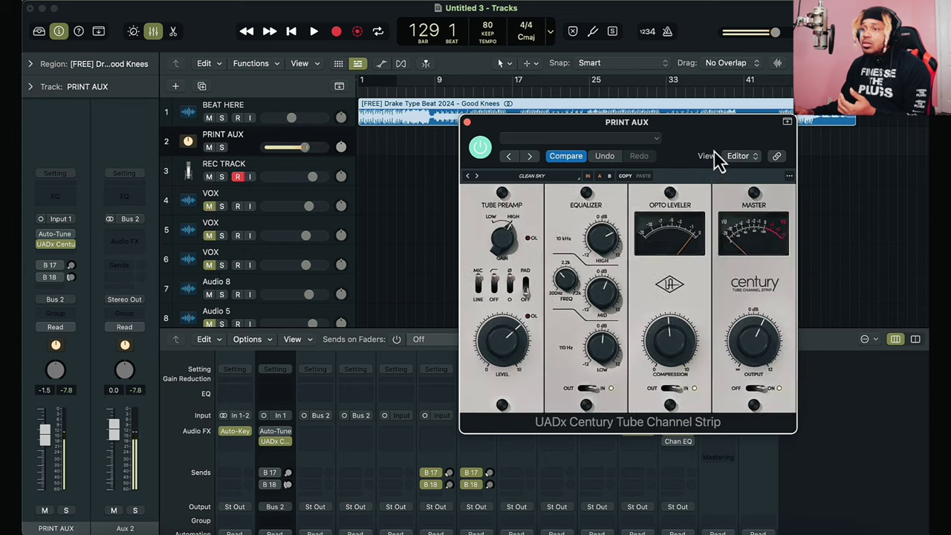
{"action": "left_click_drag", "start_coordinate": [715, 163], "coordinate": [812, 208]}
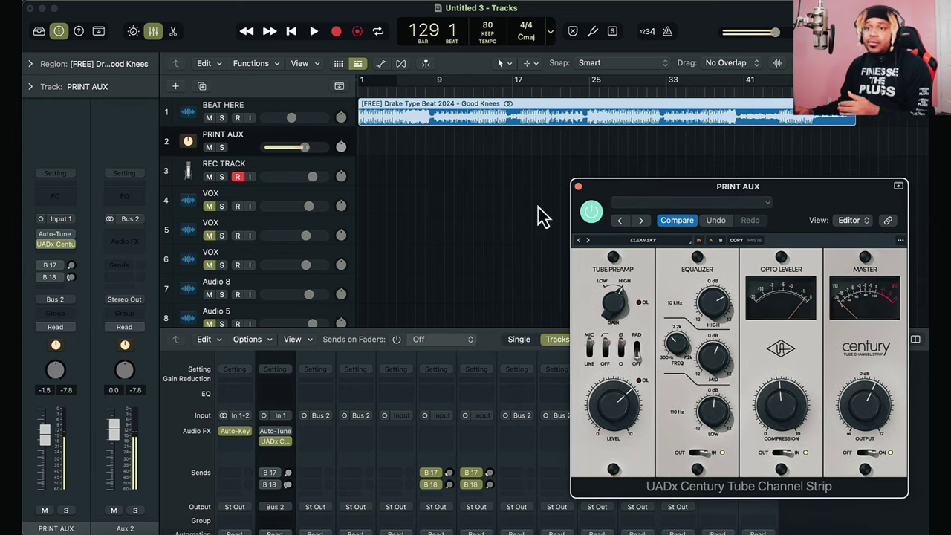
Step: Turn on the Bus 17 and Bus 18 sends of PRINT AUX and adjust the Bus 18 send level
{"action": "left_click", "coordinate": [39, 266]}
{"action": "left_click", "coordinate": [40, 277]}
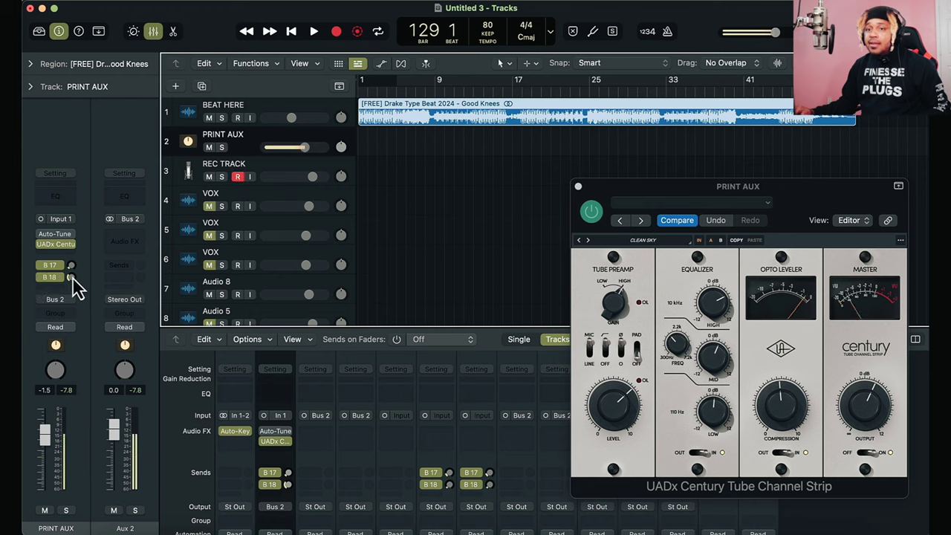
{"action": "left_click", "coordinate": [70, 277]}
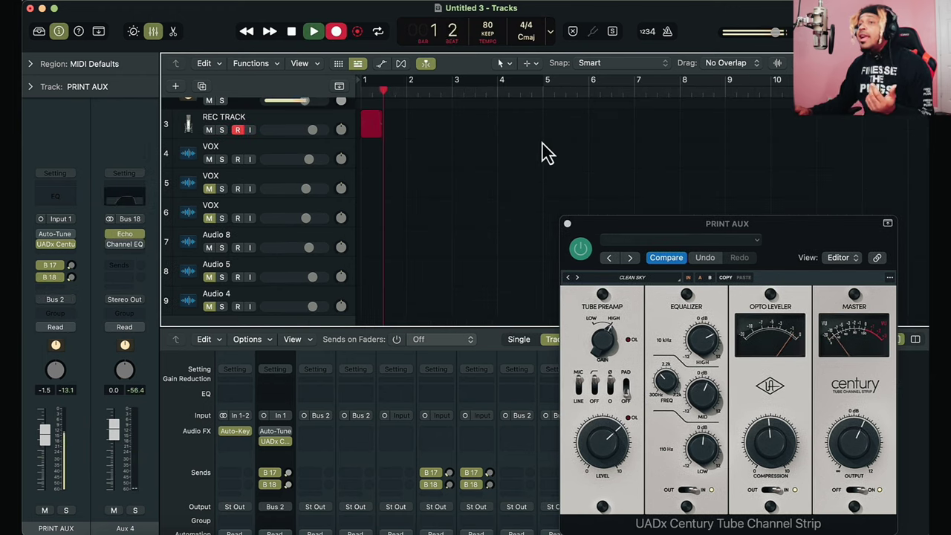
Step: Stop recording the first vocal take and move its region from REC TRACK to the first VOX track
{"action": "scroll", "coordinate": [548, 154], "scroll_direction": "up", "scroll_amount": 2}
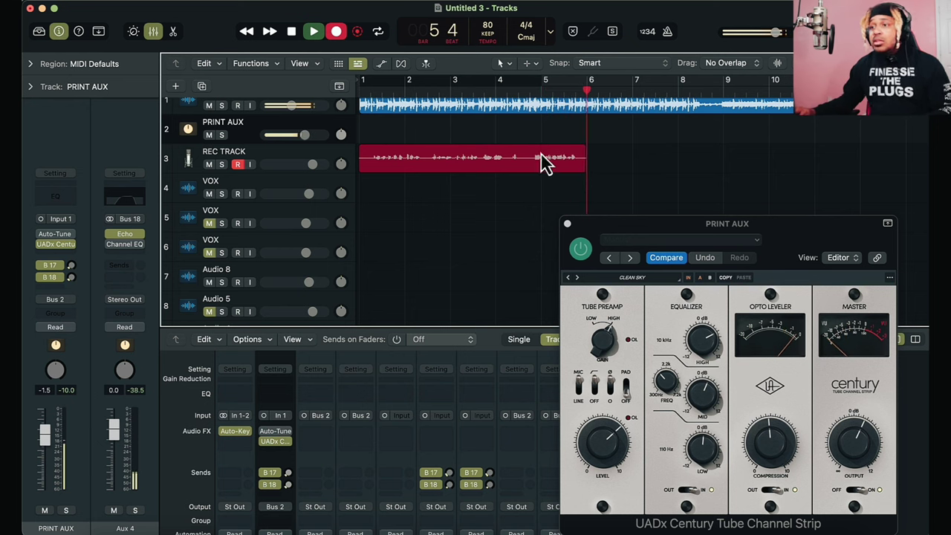
{"action": "key", "text": "space"}
{"action": "left_click_drag", "start_coordinate": [554, 165], "coordinate": [537, 192]}
Step: Play back the moved take from the second half of bar 4 and trim its end to shortly before bar 6
{"action": "left_click", "coordinate": [532, 95]}
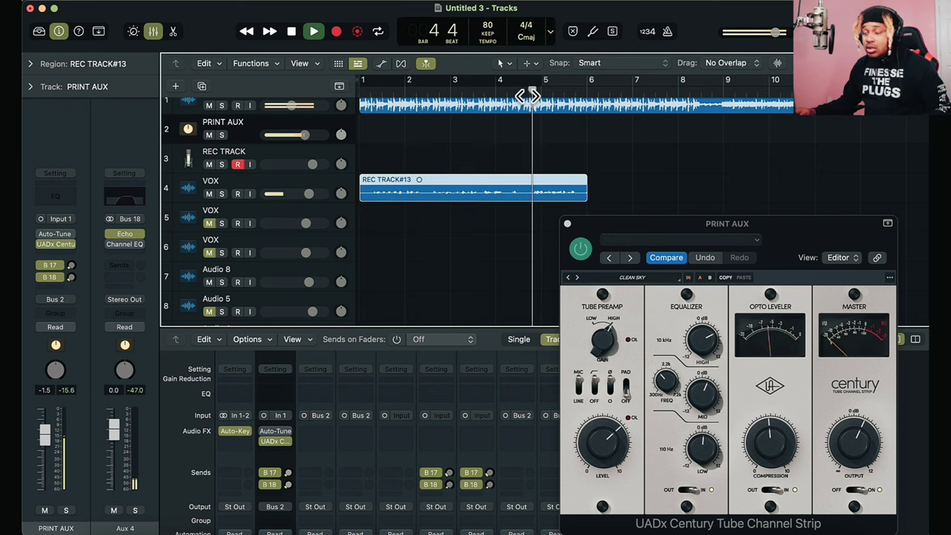
{"action": "key", "text": "super+Right"}
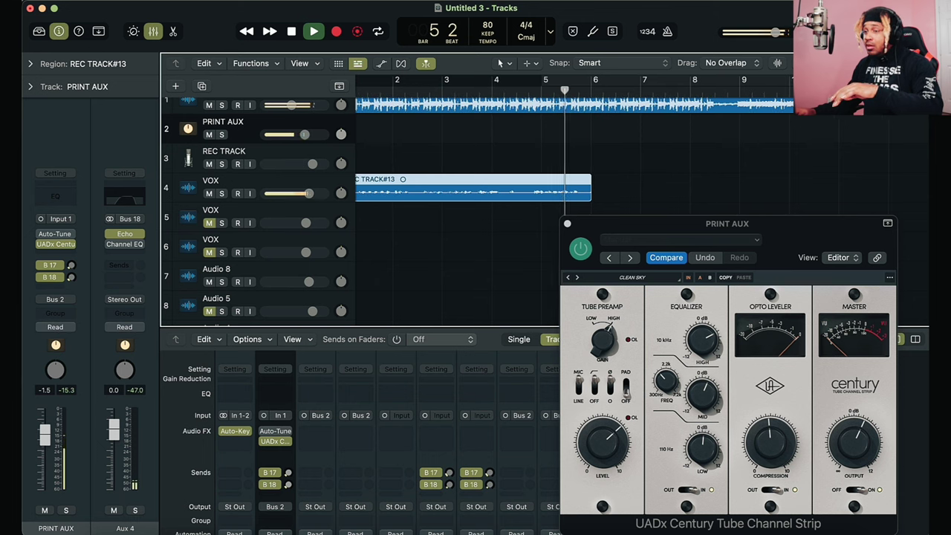
{"action": "key", "text": "super+Right"}
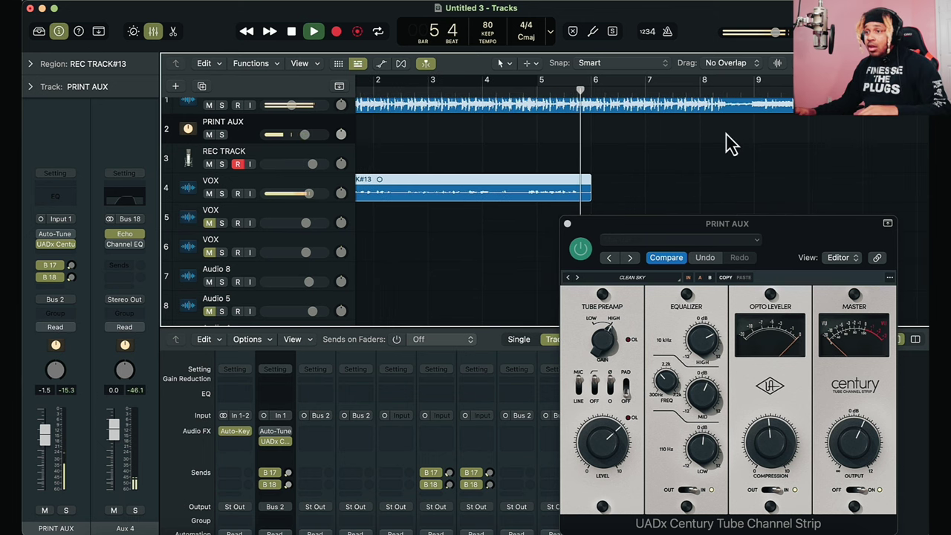
{"action": "left_click_drag", "start_coordinate": [587, 196], "coordinate": [581, 197]}
Step: Try recording the next vocal line on REC TRACK from around bar 4 several times, discarding each take
{"action": "left_click", "coordinate": [494, 91]}
{"action": "key", "text": "r"}
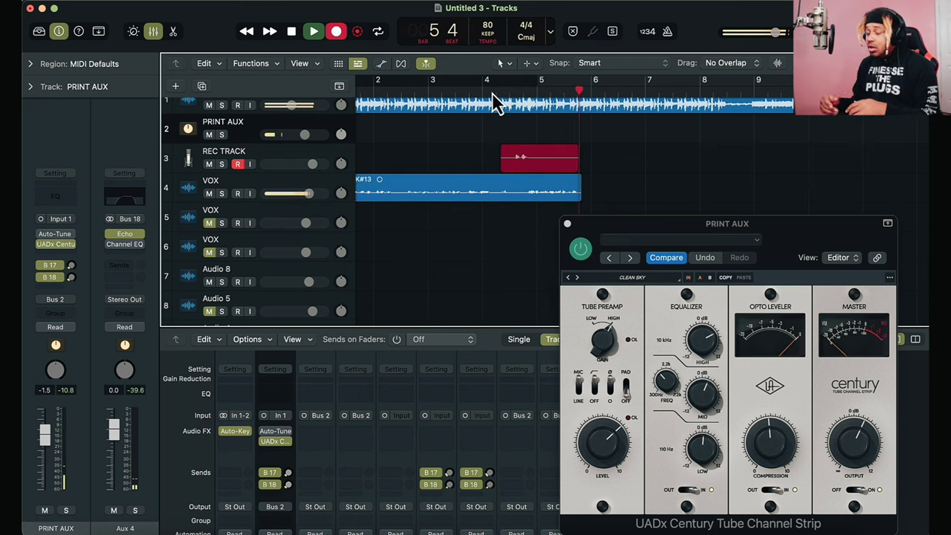
{"action": "key", "text": "super+period"}
{"action": "key", "text": "r"}
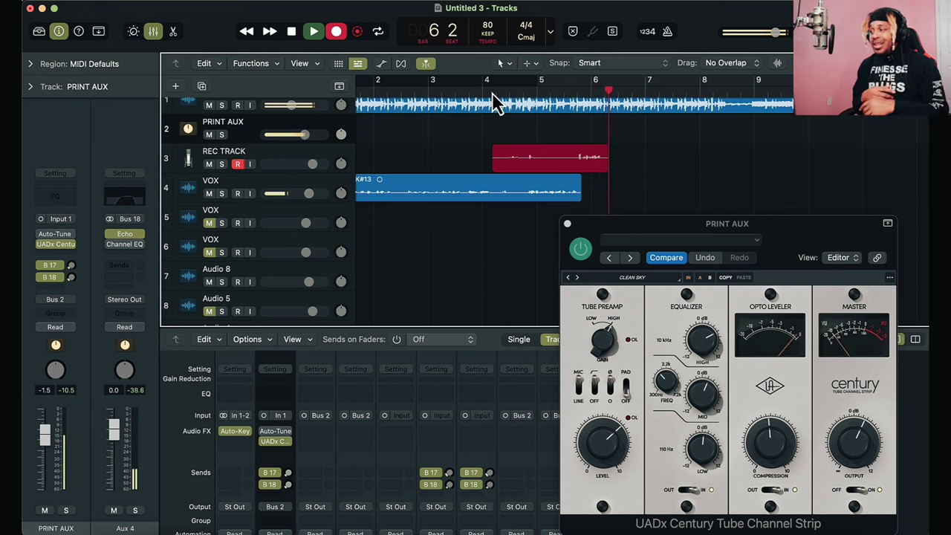
{"action": "key", "text": "space"}
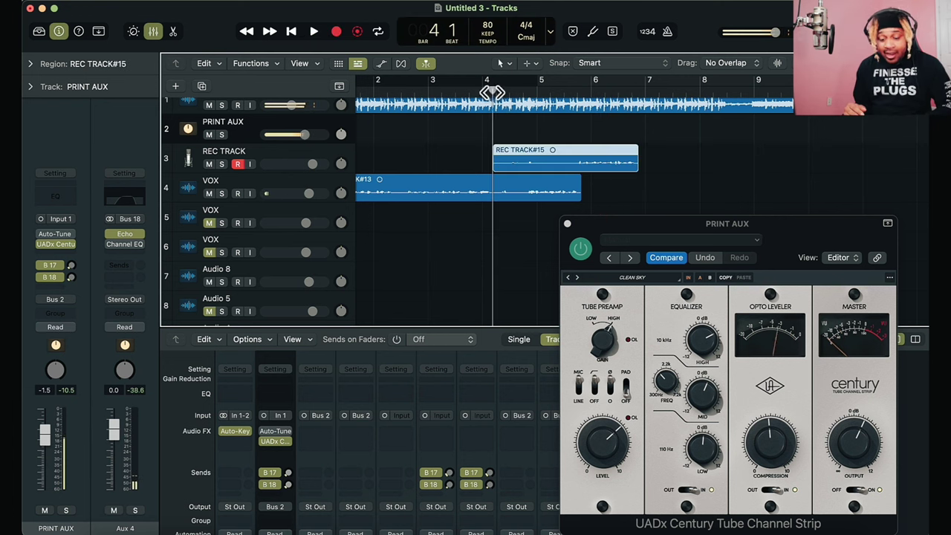
{"action": "key", "text": "super+z"}
{"action": "key", "text": "r"}
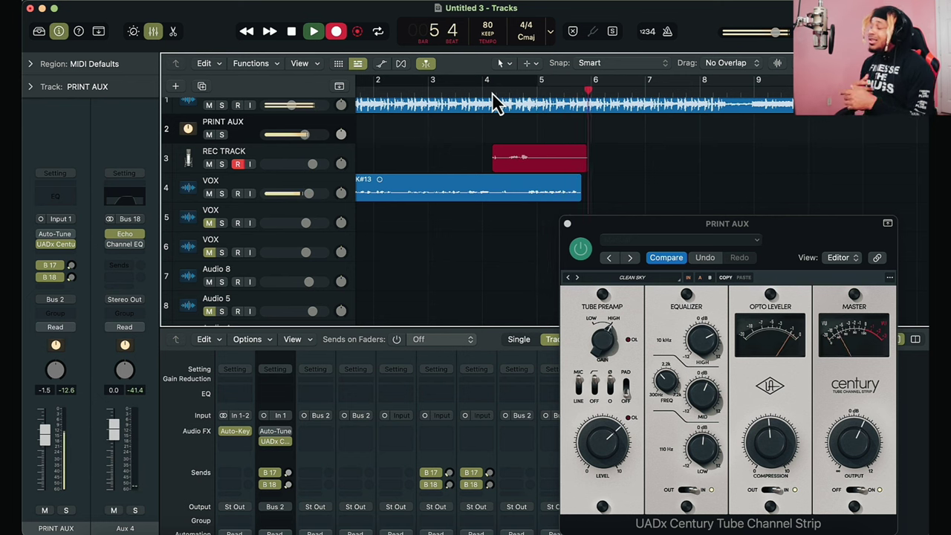
{"action": "key", "text": "space"}
{"action": "key", "text": "super+z"}
Step: Record a new vocal take on REC TRACK from bar 4 to about bar 7 and play it back
{"action": "key", "text": "r"}
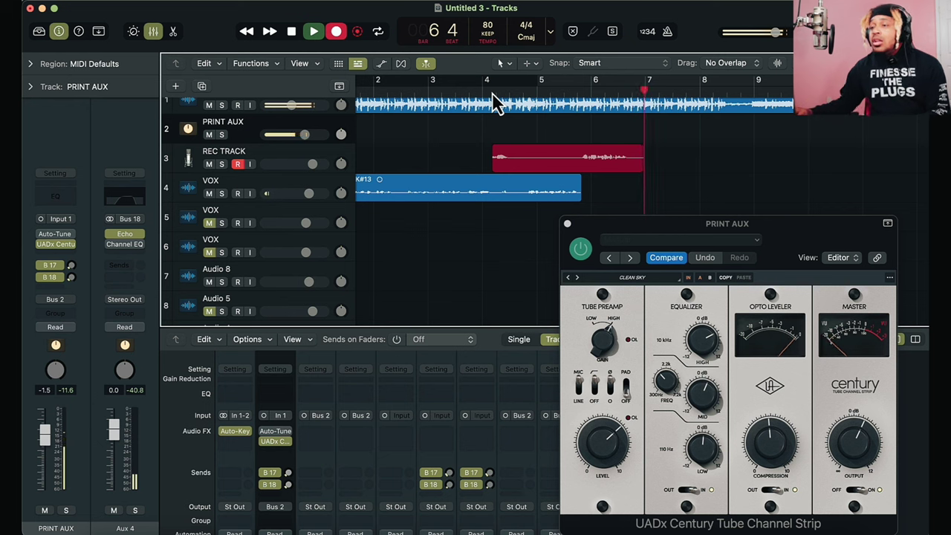
{"action": "key", "text": "space"}
{"action": "key", "text": "space"}
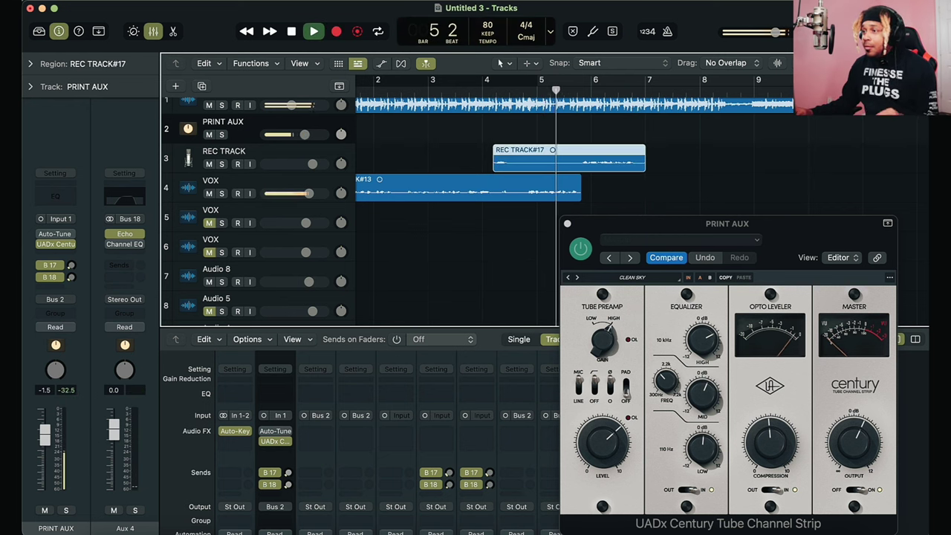
Step: Trim the new take's start and place it on the first VOX track directly after the earlier region, replaying from just before bar 5
{"action": "key", "text": "cmd+Right"}
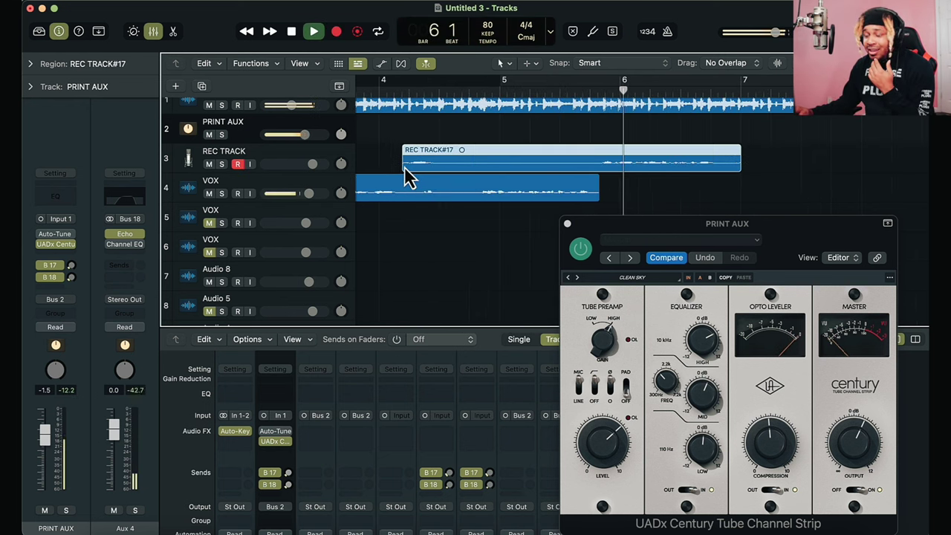
{"action": "left_click_drag", "start_coordinate": [403, 170], "coordinate": [622, 191]}
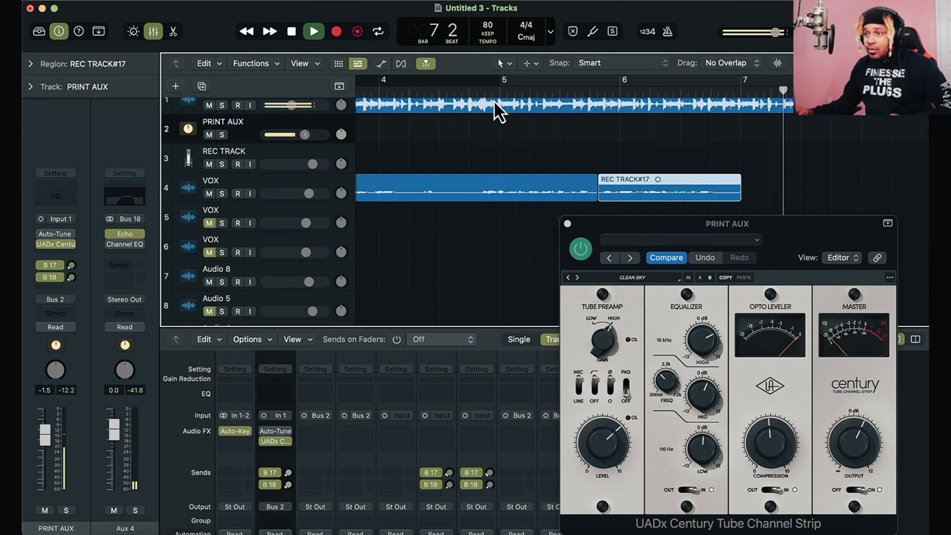
{"action": "left_click", "coordinate": [490, 91]}
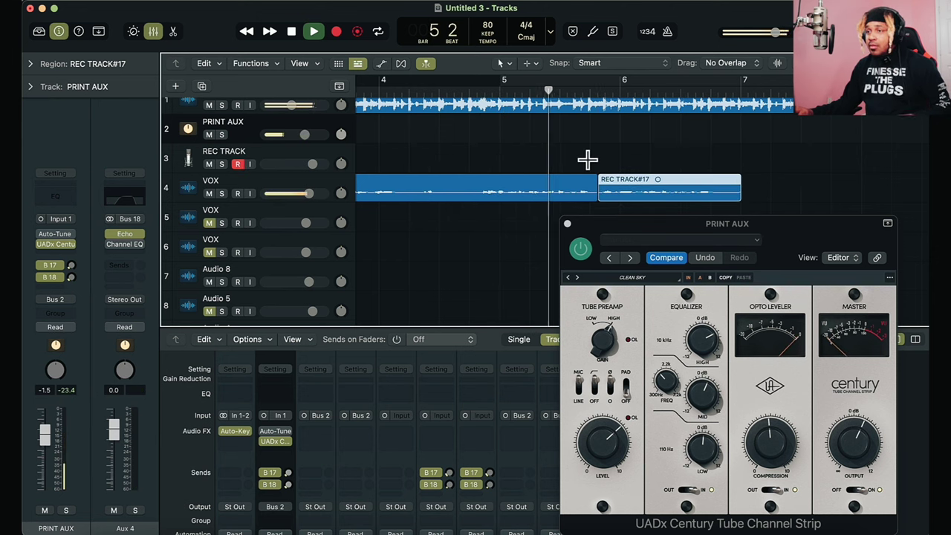
Step: Record a further vocal take on REC TRACK during playback, starting in bar 5 and stopping shortly before bar 8
{"action": "key", "text": "r"}
{"action": "scroll", "coordinate": [734, 167], "scroll_direction": "up", "scroll_amount": 1}
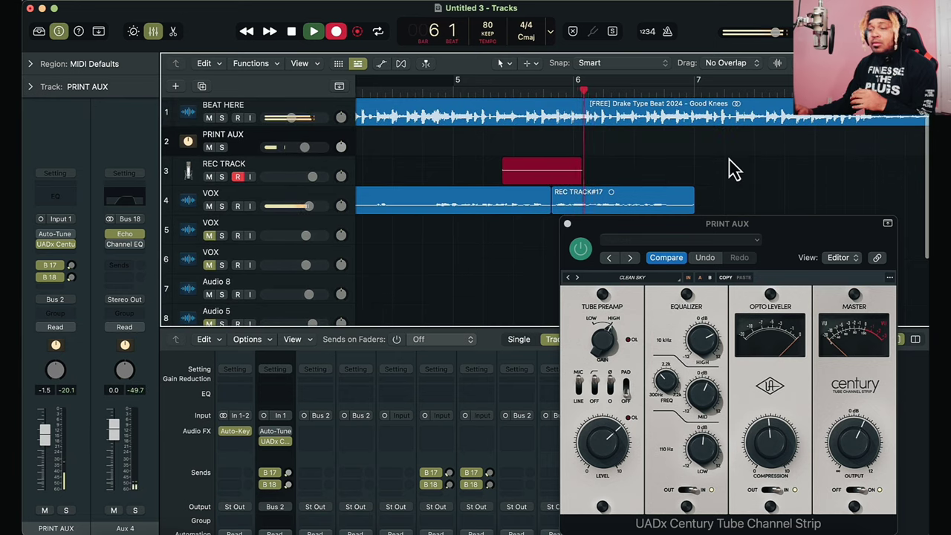
{"action": "scroll", "coordinate": [728, 170], "scroll_direction": "right", "scroll_amount": 1}
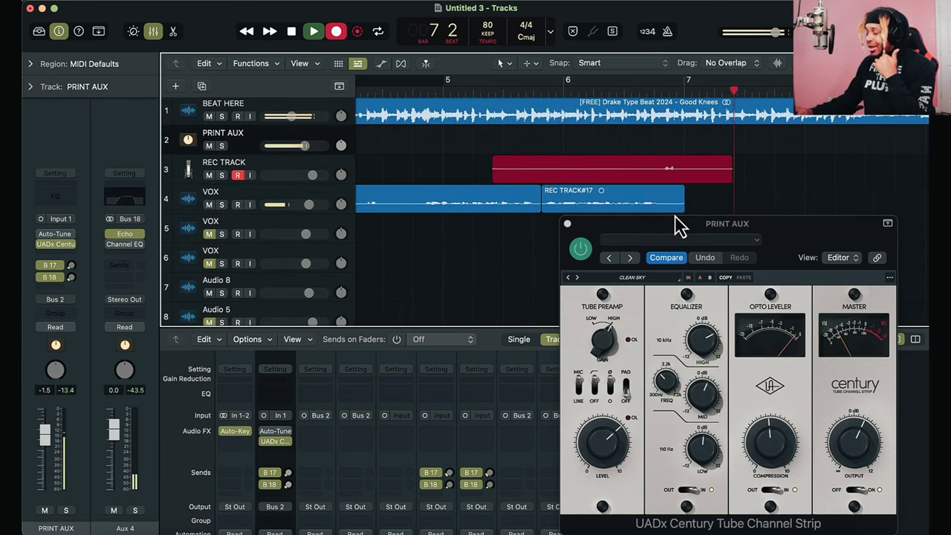
{"action": "key", "text": "space"}
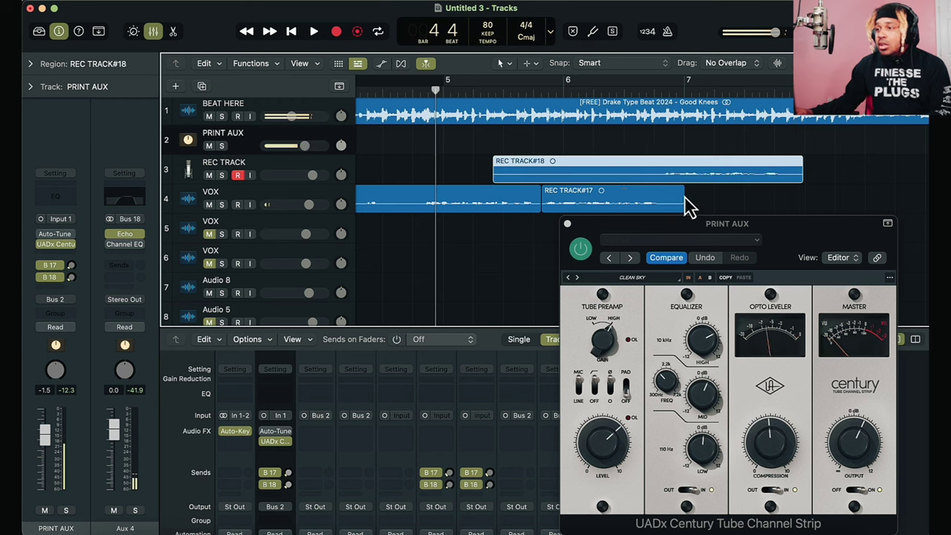
Step: Play back the latest take, trimming its start and the preceding VOX region's end to about bar 6 beat 4
{"action": "key", "text": "space"}
{"action": "left_click_drag", "start_coordinate": [495, 181], "coordinate": [661, 190]}
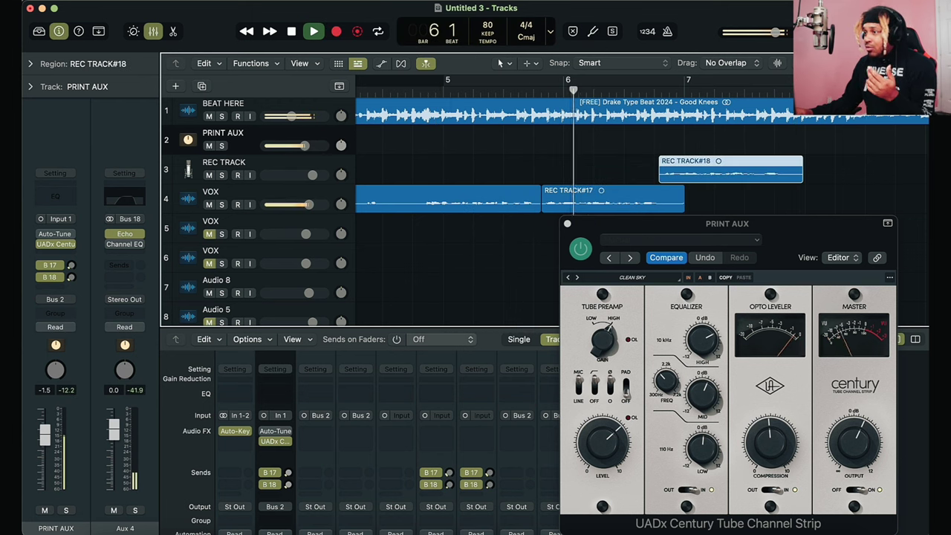
{"action": "key", "text": "super+Right"}
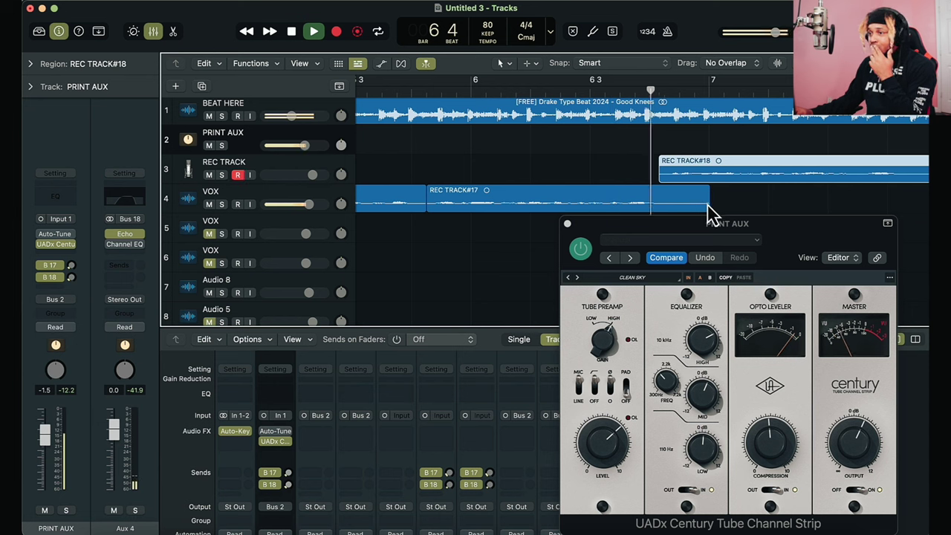
{"action": "left_click_drag", "start_coordinate": [708, 206], "coordinate": [658, 212]}
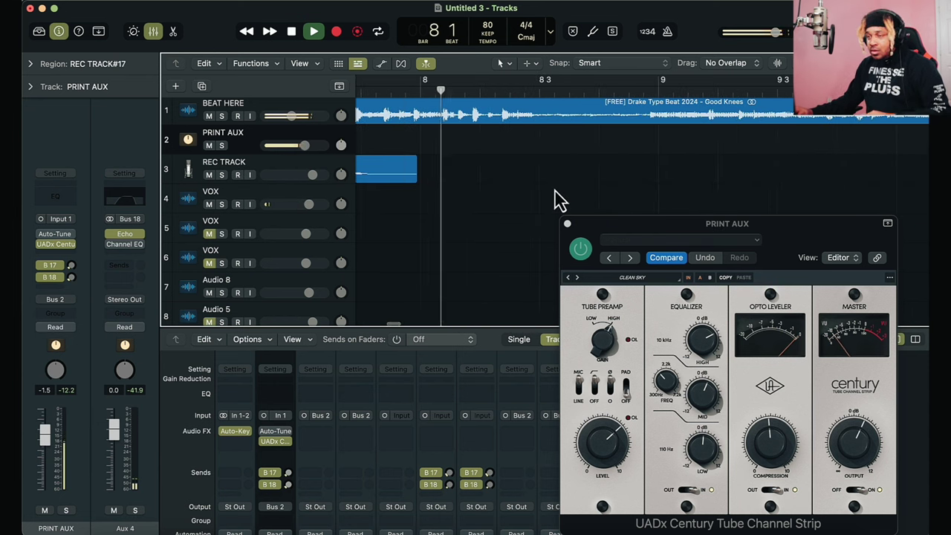
Step: Delete the trimmed take from REC TRACK together with its recorded audio file
{"action": "scroll", "coordinate": [609, 174], "scroll_direction": "down", "scroll_amount": 5}
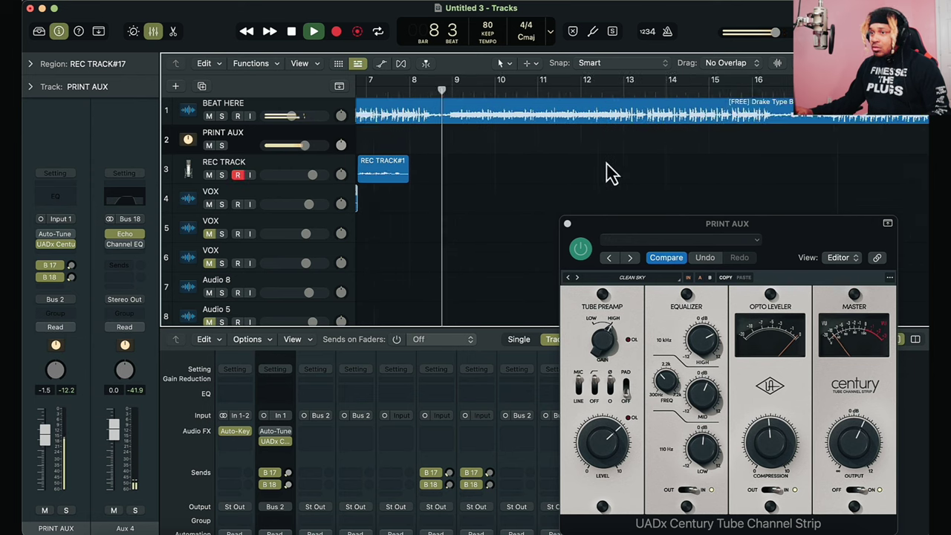
{"action": "key", "text": "Delete"}
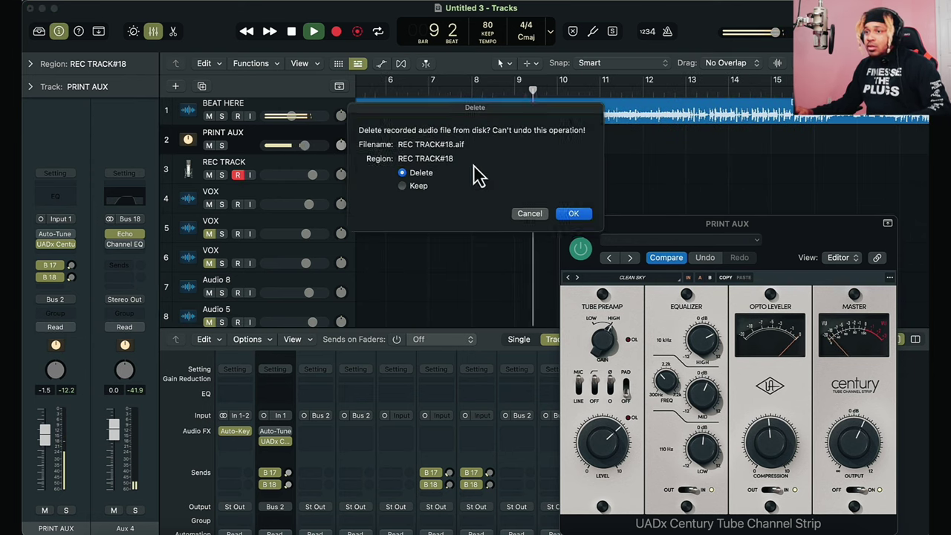
{"action": "left_click", "coordinate": [568, 216]}
Step: Try recording the next vocal line on REC TRACK from just before bar 5, discarding both takes
{"action": "scroll", "coordinate": [446, 124], "scroll_direction": "left", "scroll_amount": 3}
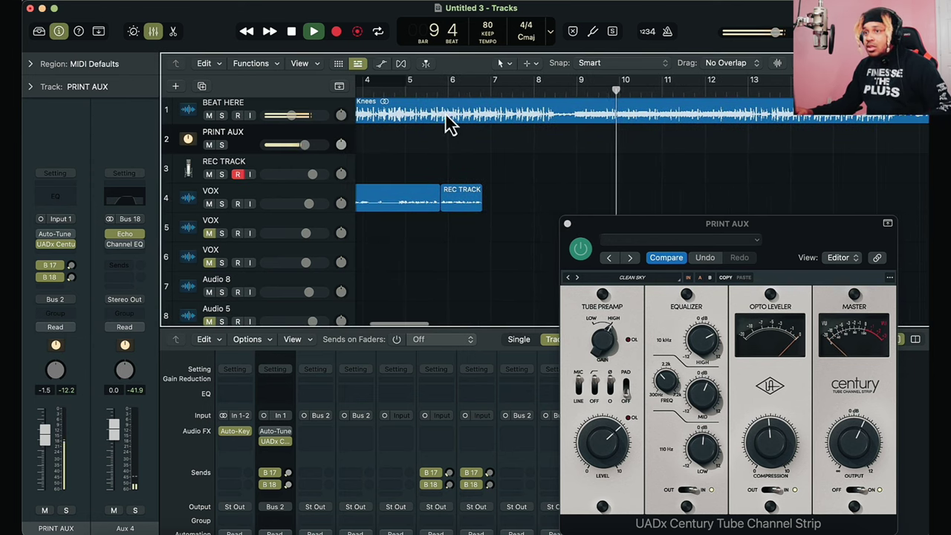
{"action": "left_click", "coordinate": [391, 97]}
{"action": "key", "text": "r"}
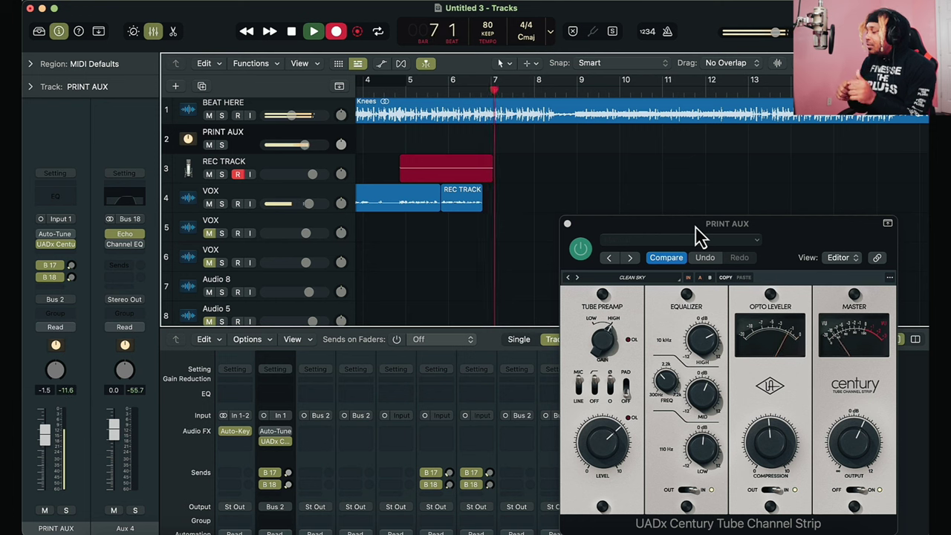
{"action": "key", "text": "super+period"}
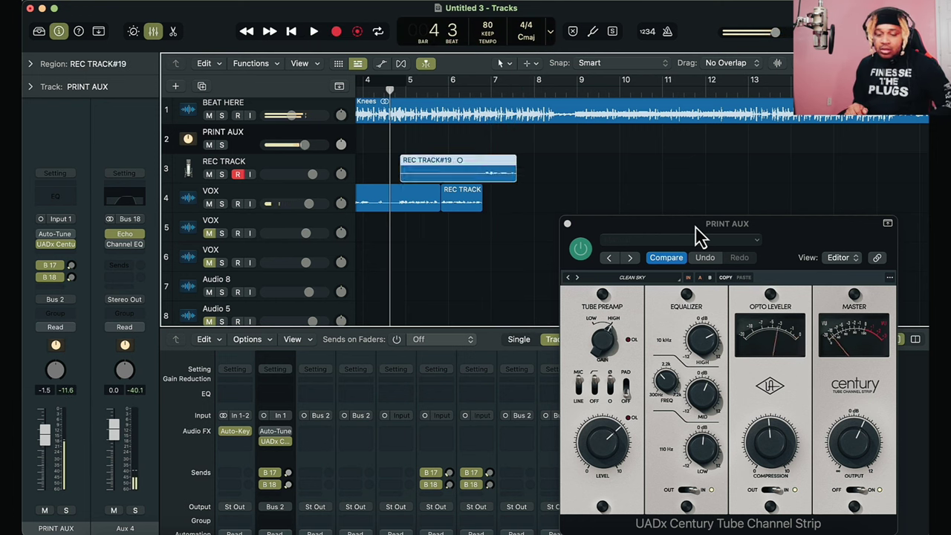
{"action": "key", "text": "r"}
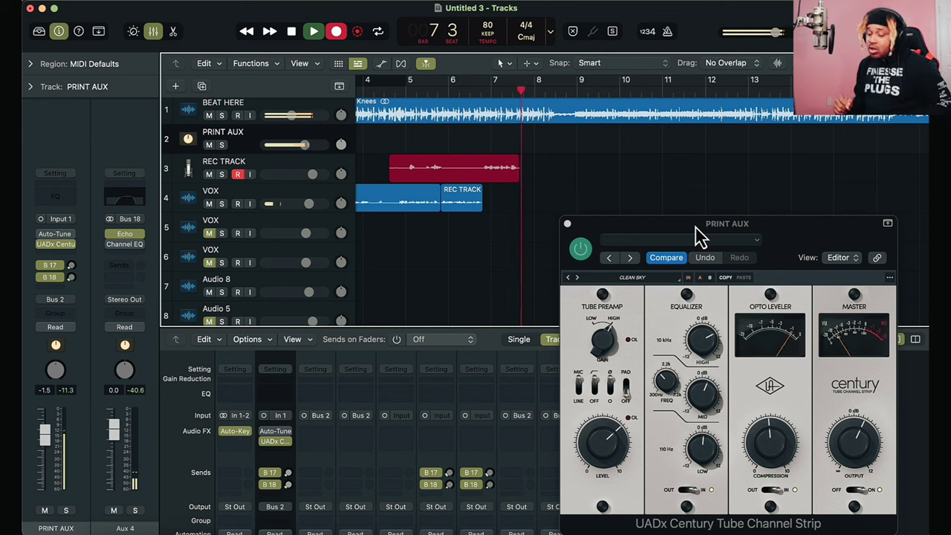
{"action": "key", "text": "space"}
{"action": "key", "text": "super+z"}
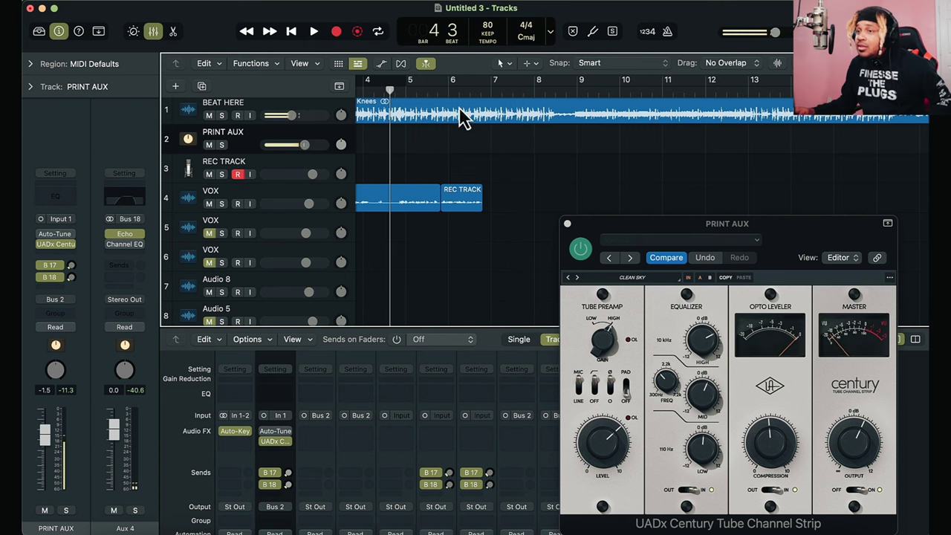
Step: Replay from bar 5 beat 4 and try recording the line on REC TRACK twice, first during playback, undoing each take
{"action": "left_click", "coordinate": [435, 94]}
{"action": "key", "text": "space"}
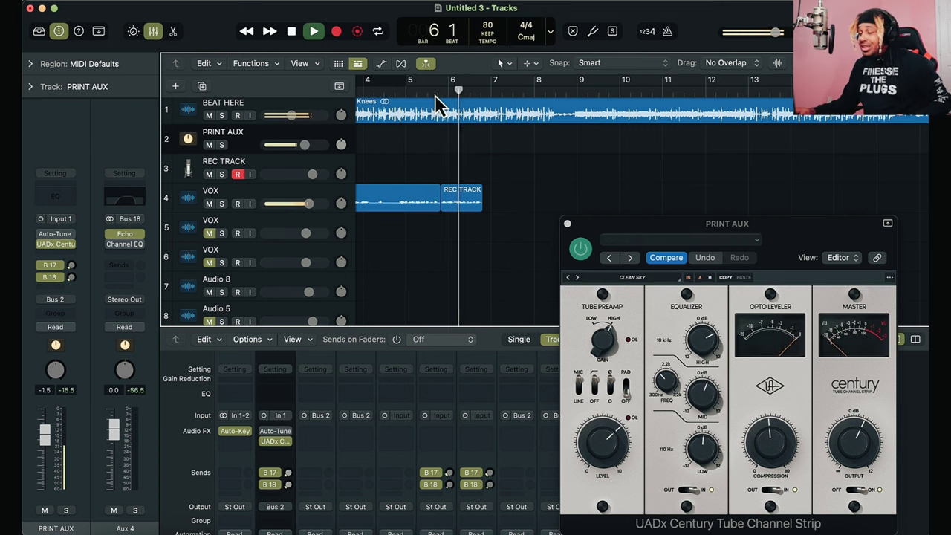
{"action": "key", "text": "r"}
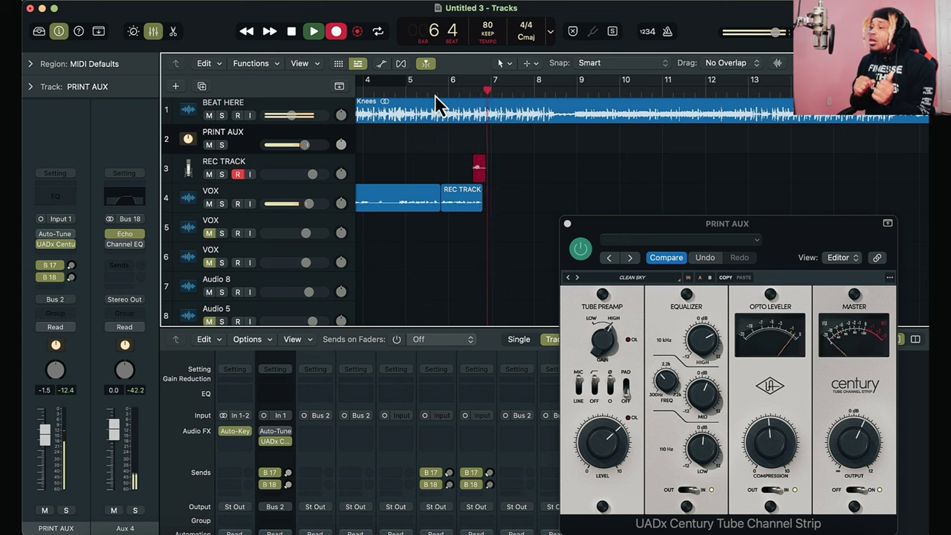
{"action": "key", "text": "space"}
{"action": "key", "text": "super+z"}
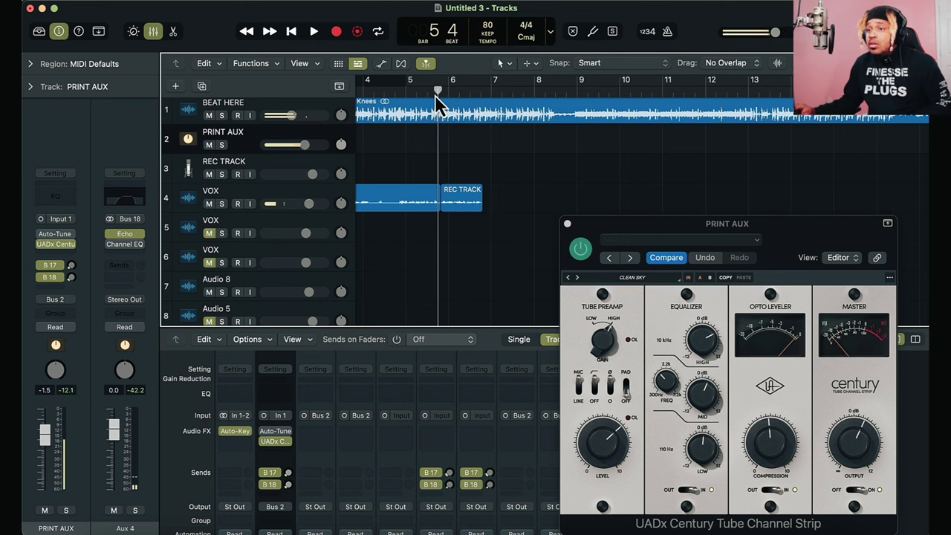
{"action": "key", "text": "r"}
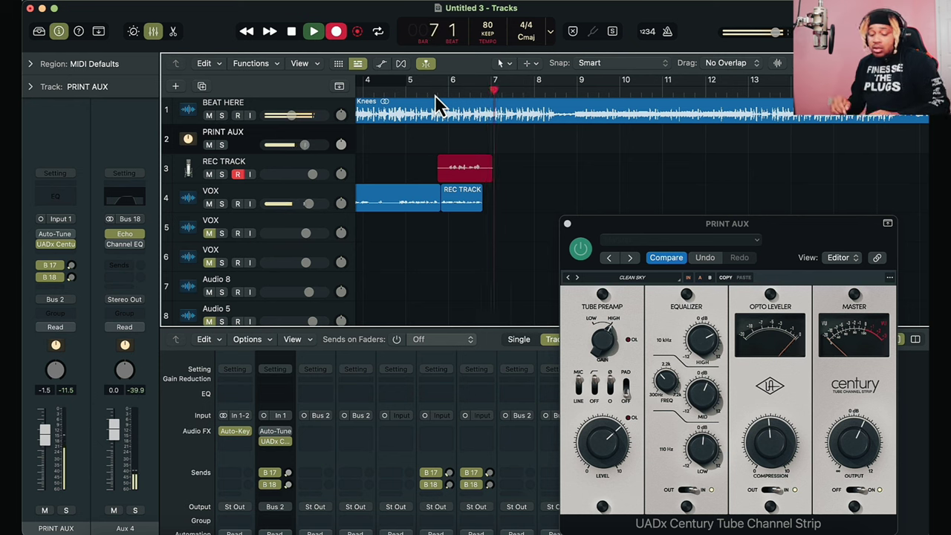
{"action": "key", "text": "space"}
{"action": "key", "text": "super+z"}
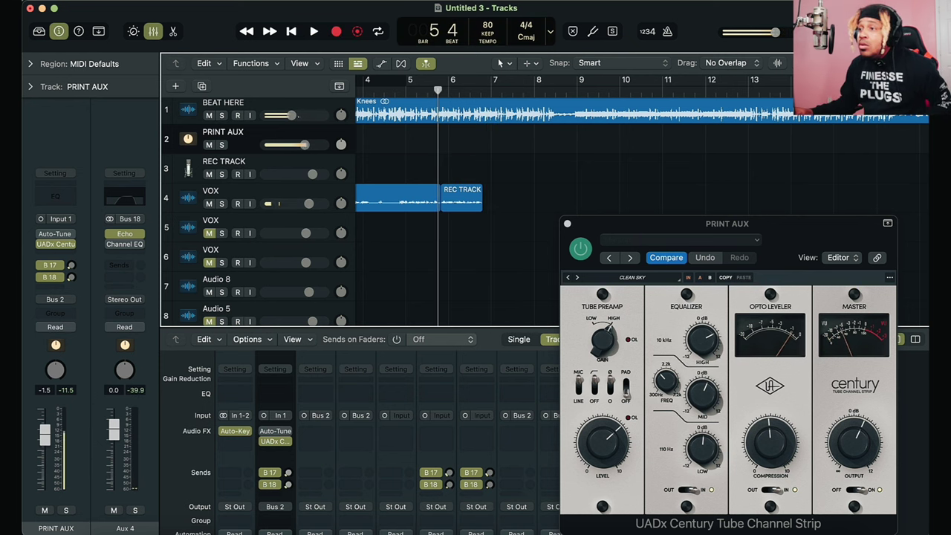
Step: Try recording the line four more times on REC TRACK from bar 5 beat 4, discarding every take
{"action": "key", "text": "r"}
{"action": "key", "text": "super+Right"}
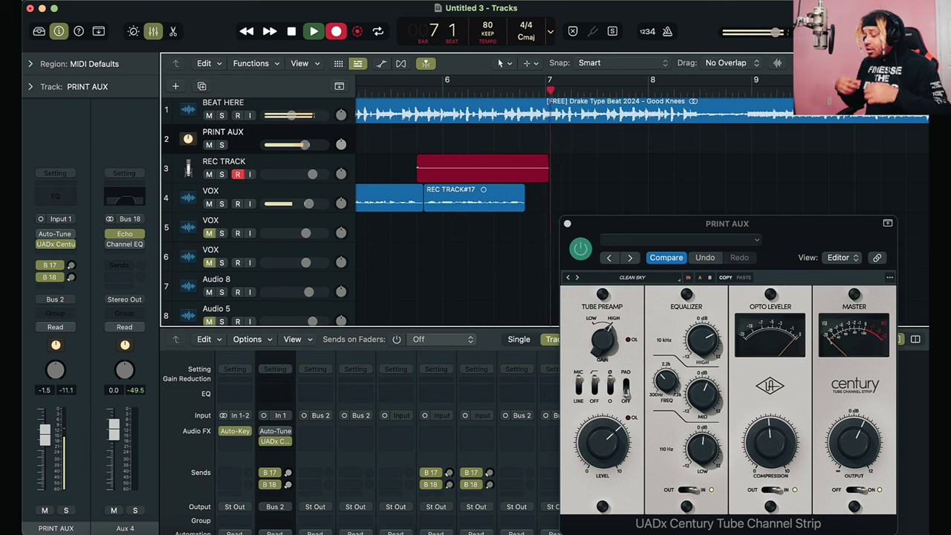
{"action": "key", "text": "super+period"}
{"action": "key", "text": "r"}
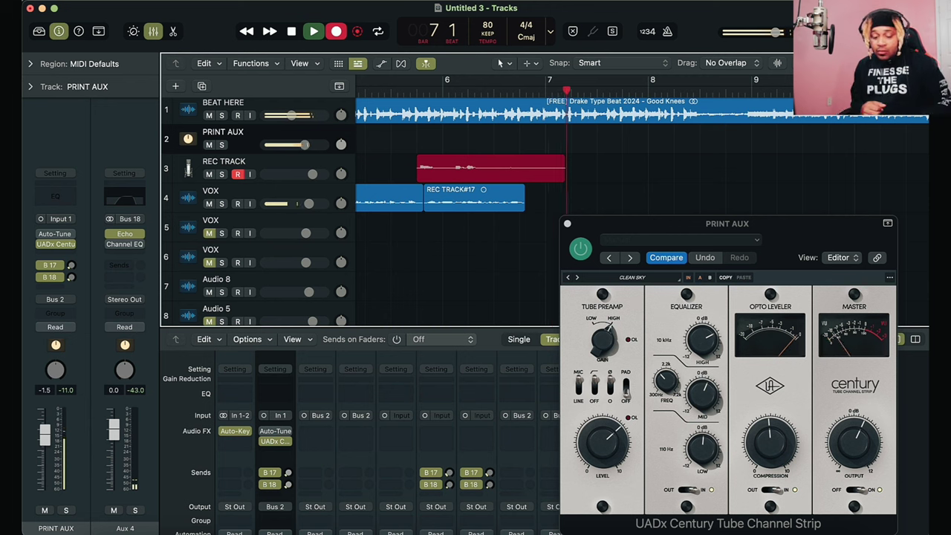
{"action": "key", "text": "super+period"}
{"action": "key", "text": "r"}
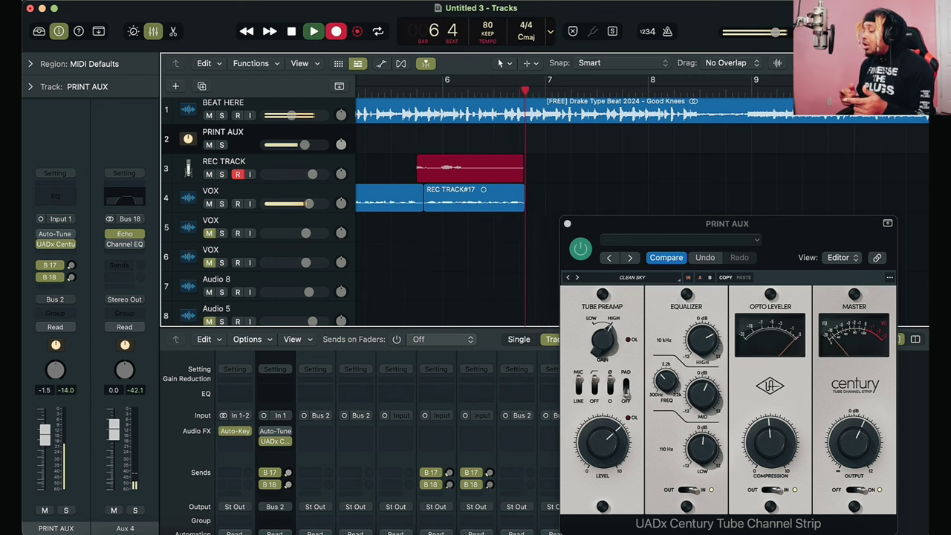
{"action": "key", "text": "super+period"}
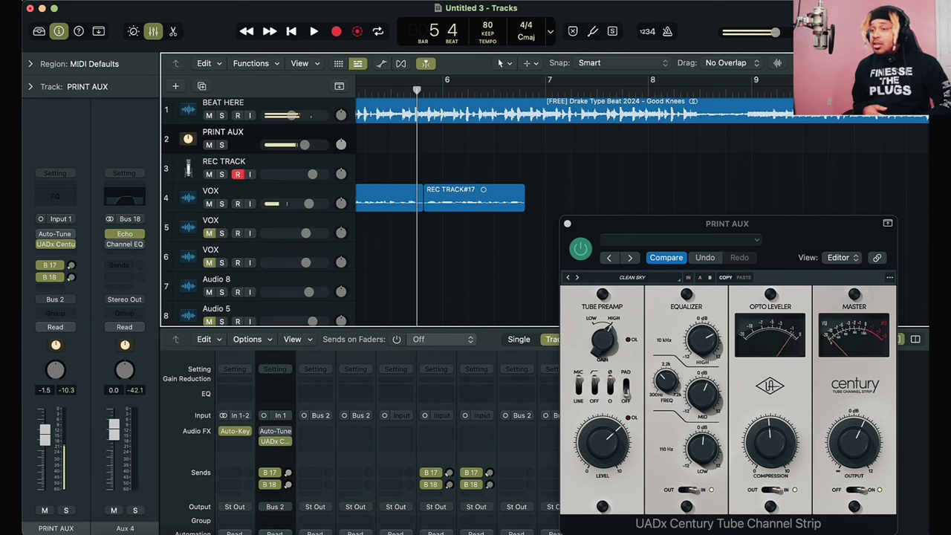
{"action": "key", "text": "r"}
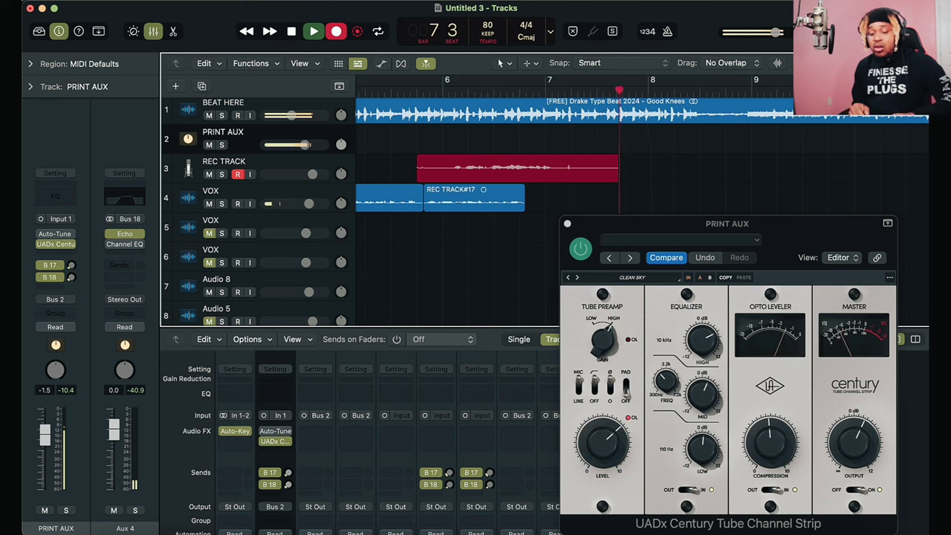
{"action": "key", "text": "space"}
{"action": "key", "text": "super+z"}
Step: Record a take on REC TRACK from bar 5 beat 4 to bar 8, play it back, and delete it with its audio file
{"action": "key", "text": "r"}
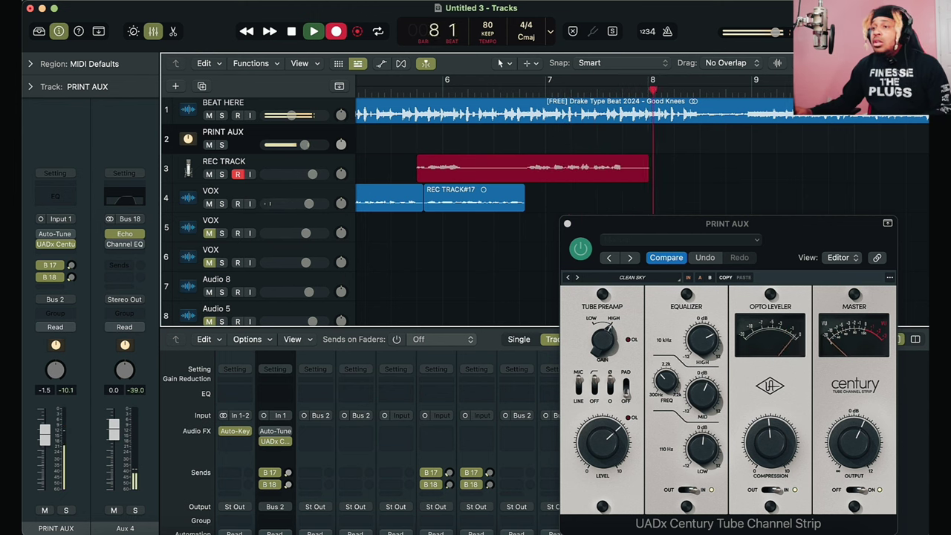
{"action": "key", "text": "space"}
{"action": "key", "text": "space"}
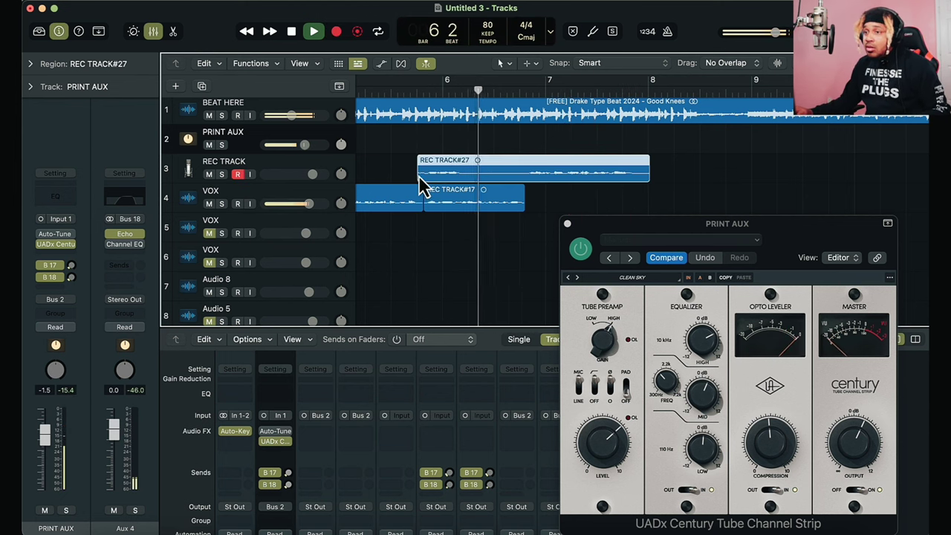
{"action": "left_click_drag", "start_coordinate": [421, 186], "coordinate": [536, 188]}
{"action": "key", "text": "Delete"}
{"action": "left_click", "coordinate": [576, 215]}
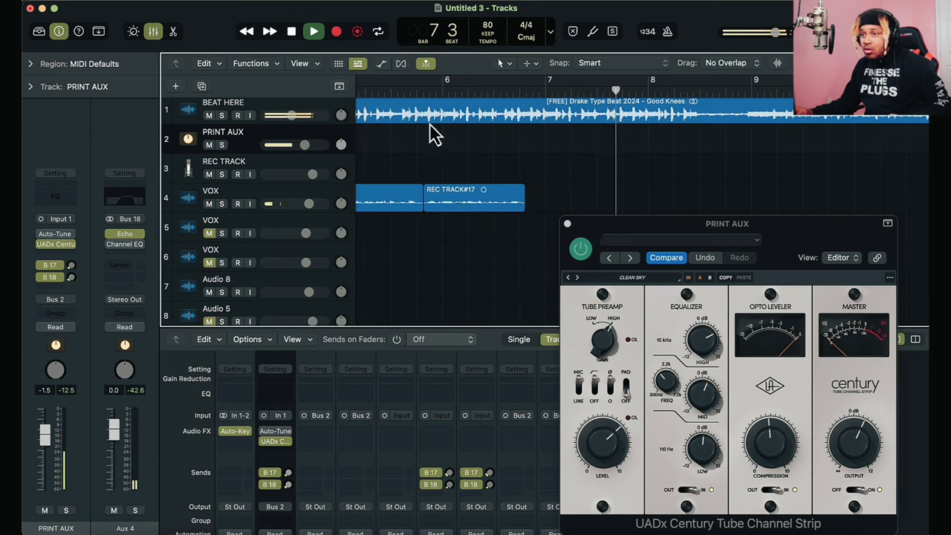
Step: Try recording the line during playback from early bar 6 and twice from bar 5 beat 4, discarding each take
{"action": "left_click", "coordinate": [386, 85]}
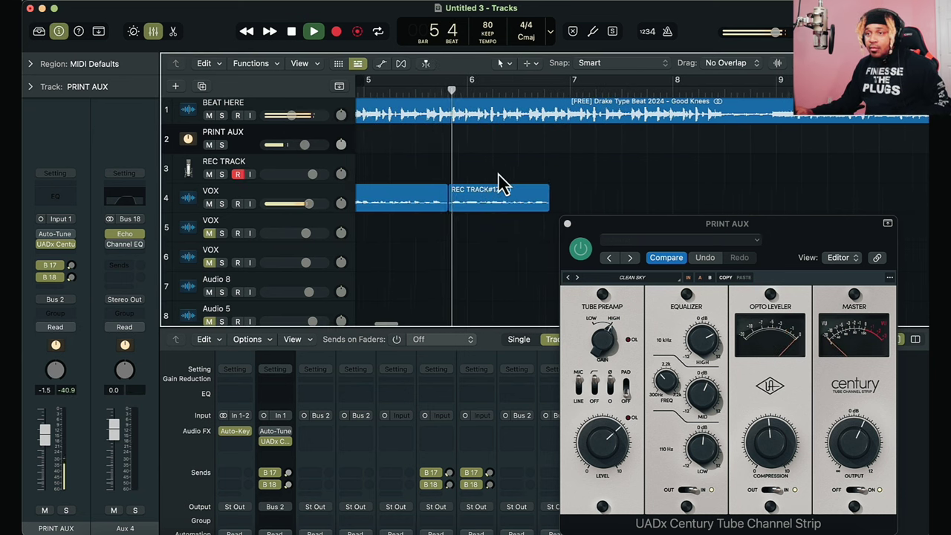
{"action": "key", "text": "r"}
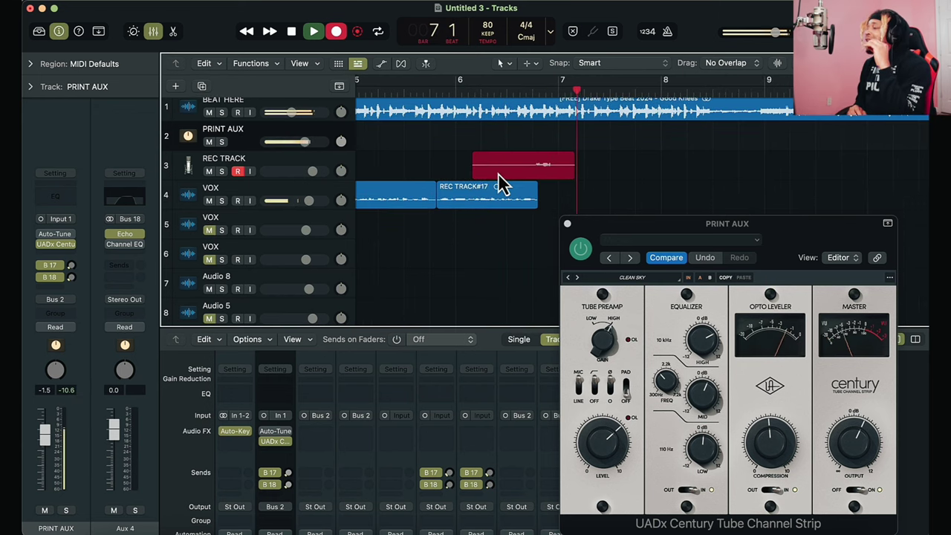
{"action": "key", "text": "super+period"}
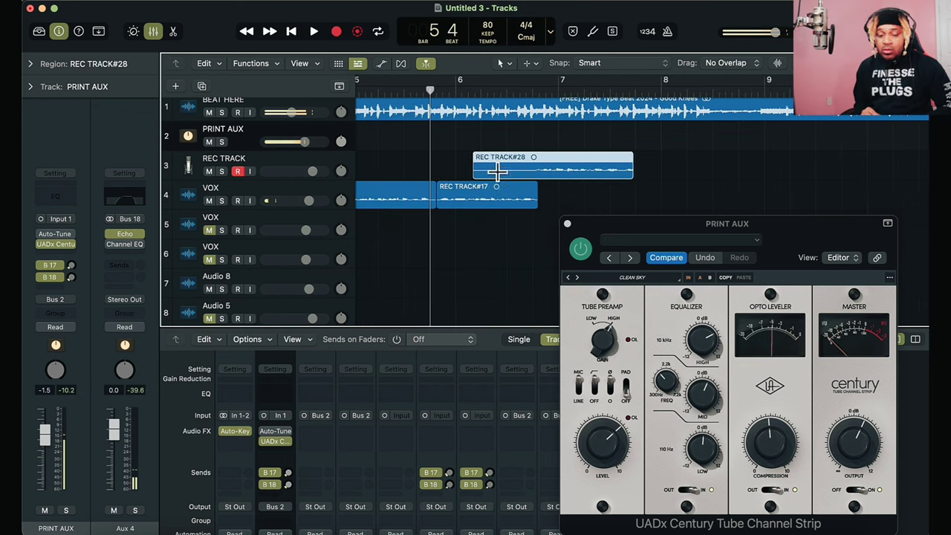
{"action": "key", "text": "r"}
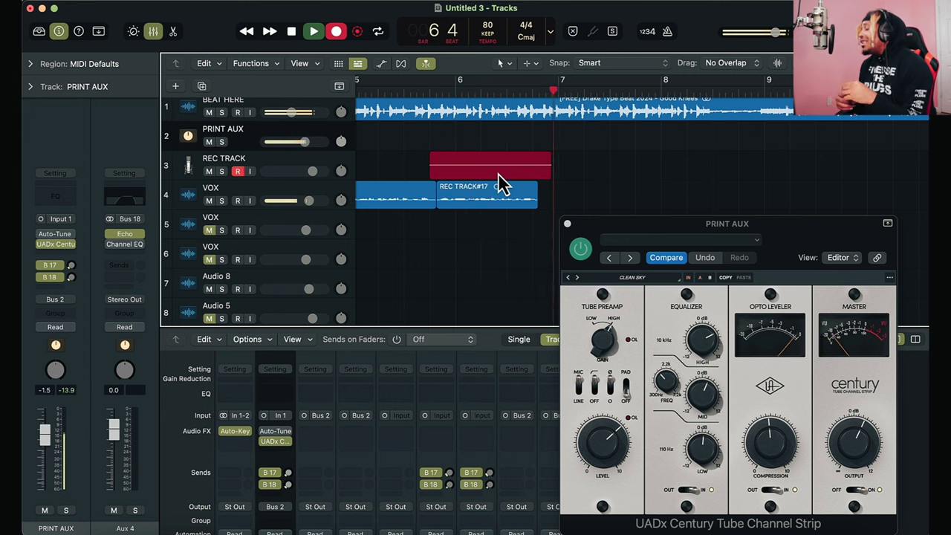
{"action": "key", "text": "super+period"}
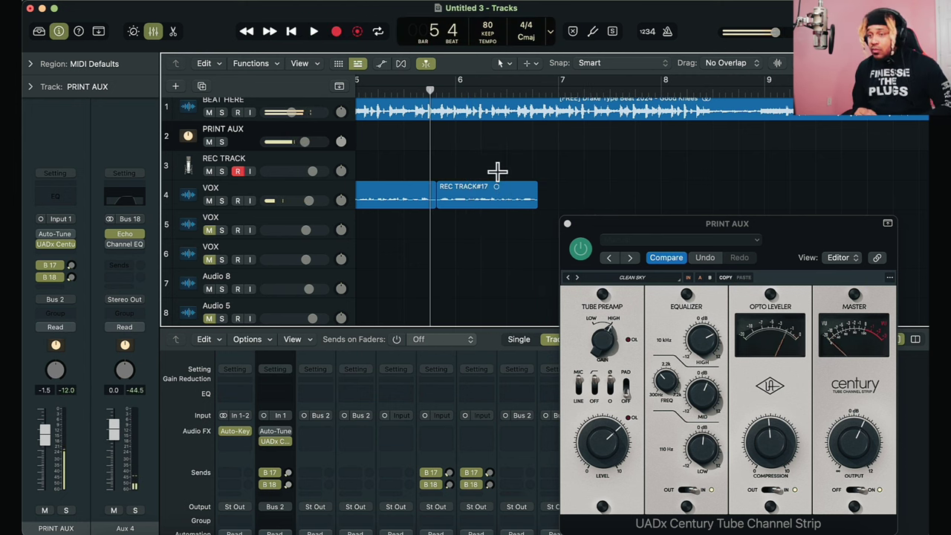
{"action": "key", "text": "r"}
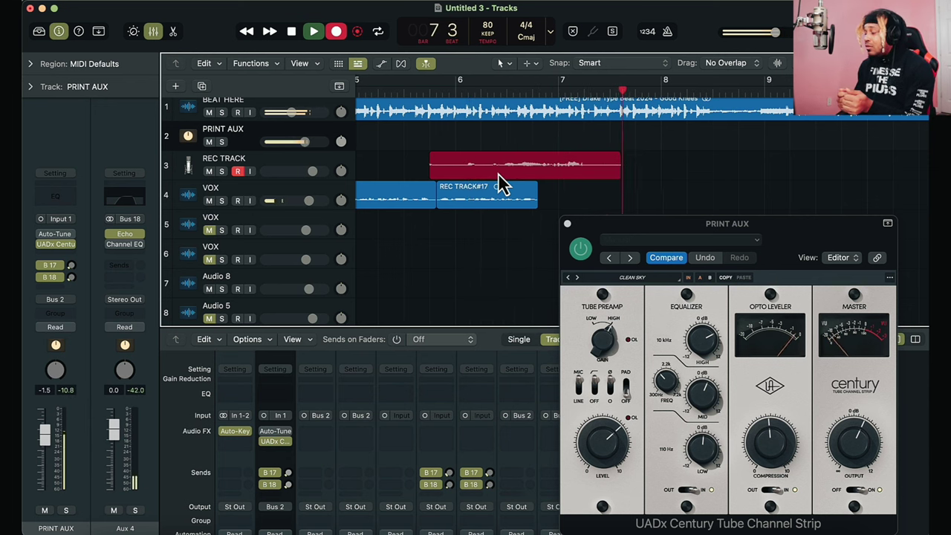
{"action": "key", "text": "space"}
{"action": "key", "text": "Delete"}
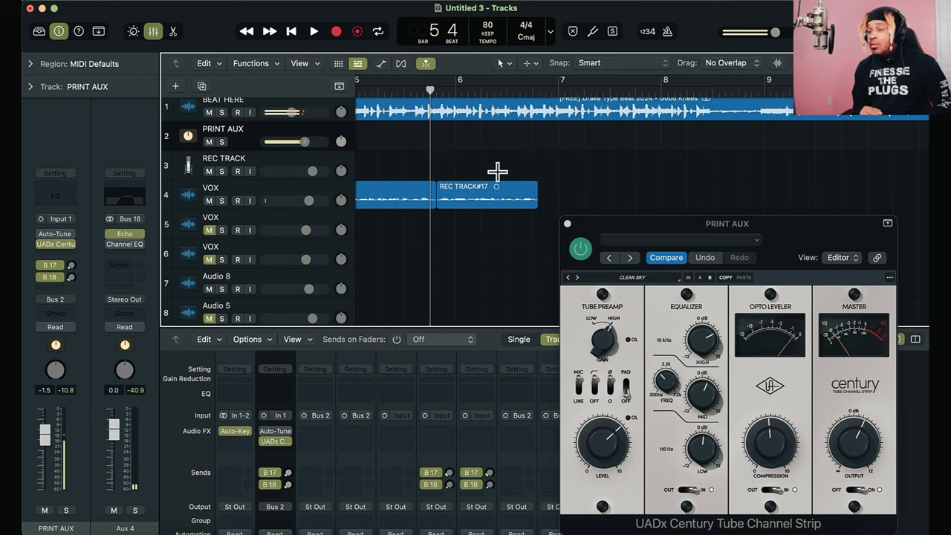
Step: Record a new vocal take on REC TRACK from bar 5 beat 4 to just past bar 8 and play it back
{"action": "key", "text": "r"}
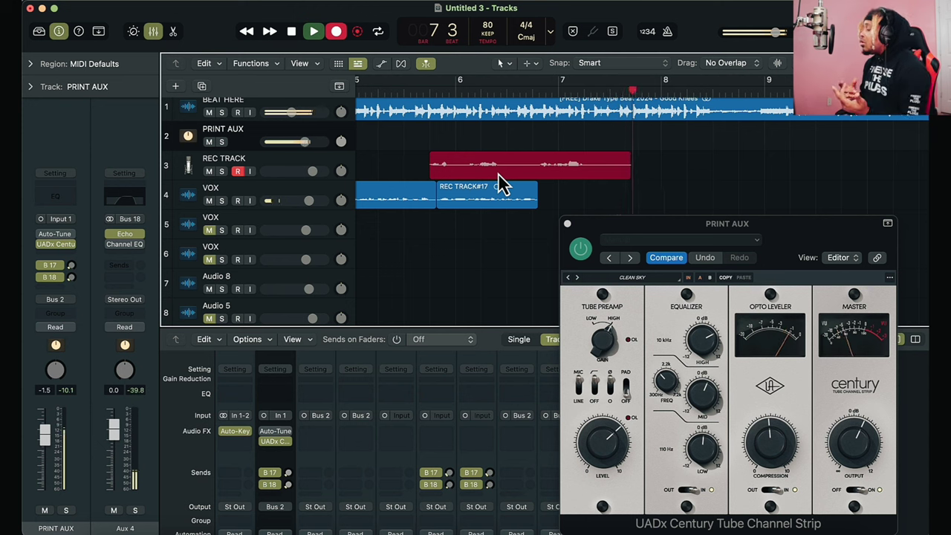
{"action": "key", "text": "space"}
{"action": "key", "text": "space"}
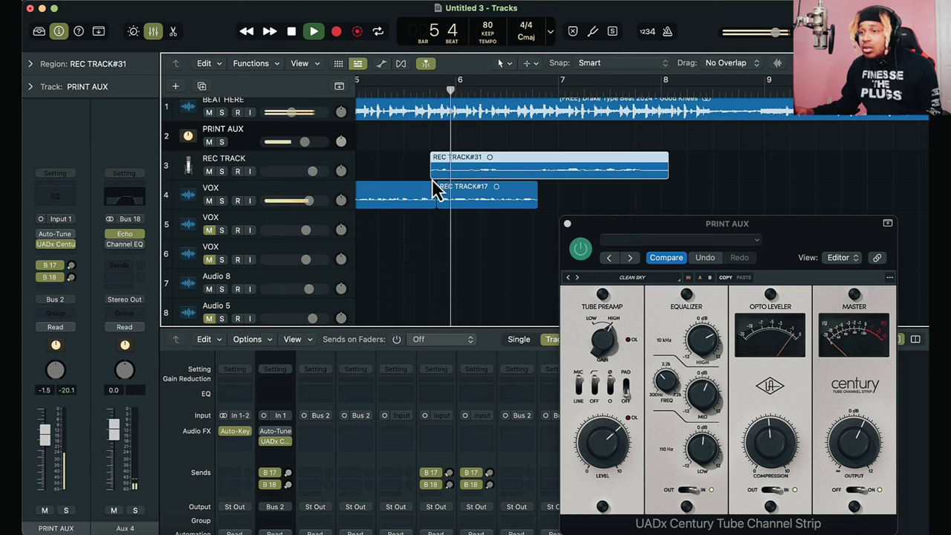
Step: Trim the new take's start, place it on the first VOX track directly after the earlier region, and replay from mid-bar 6
{"action": "left_click_drag", "start_coordinate": [436, 180], "coordinate": [542, 180]}
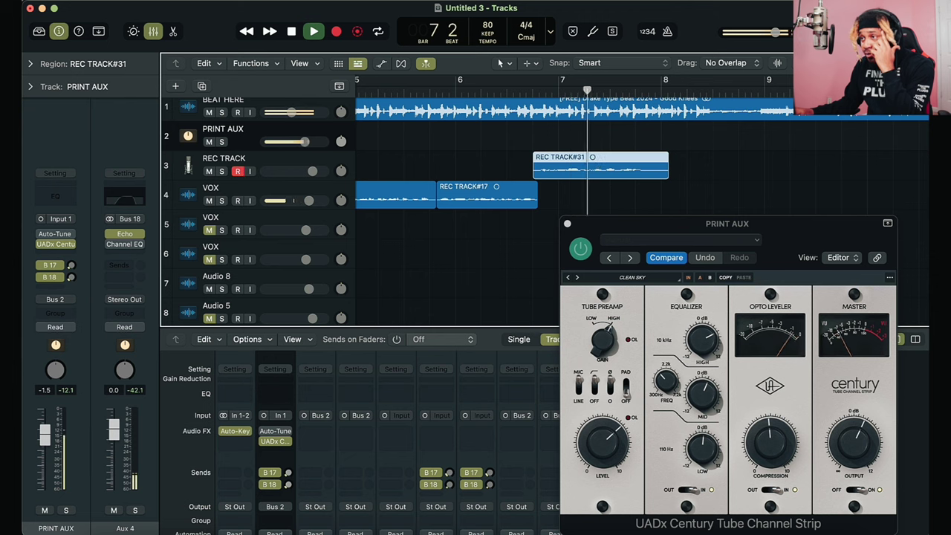
{"action": "key", "text": "super+Right"}
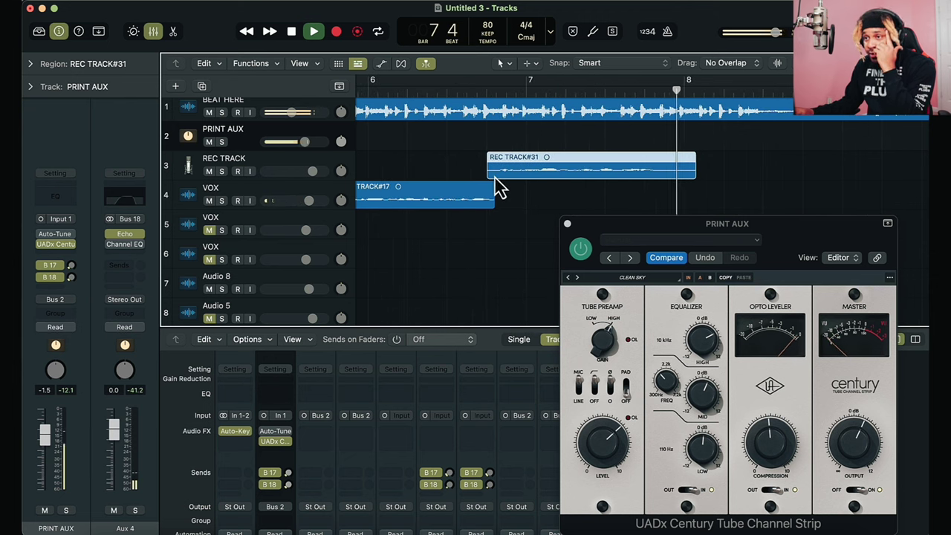
{"action": "left_click_drag", "start_coordinate": [492, 176], "coordinate": [520, 194]}
{"action": "left_click", "coordinate": [437, 88]}
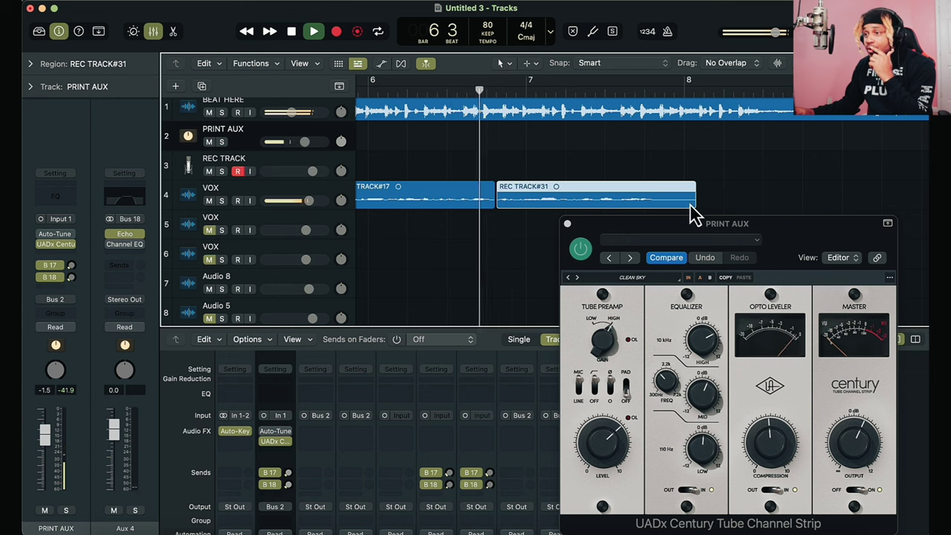
Step: Trim the end of the newest VOX region to late bar 7 and replay from mid-bar 6
{"action": "left_click_drag", "start_coordinate": [692, 213], "coordinate": [660, 208]}
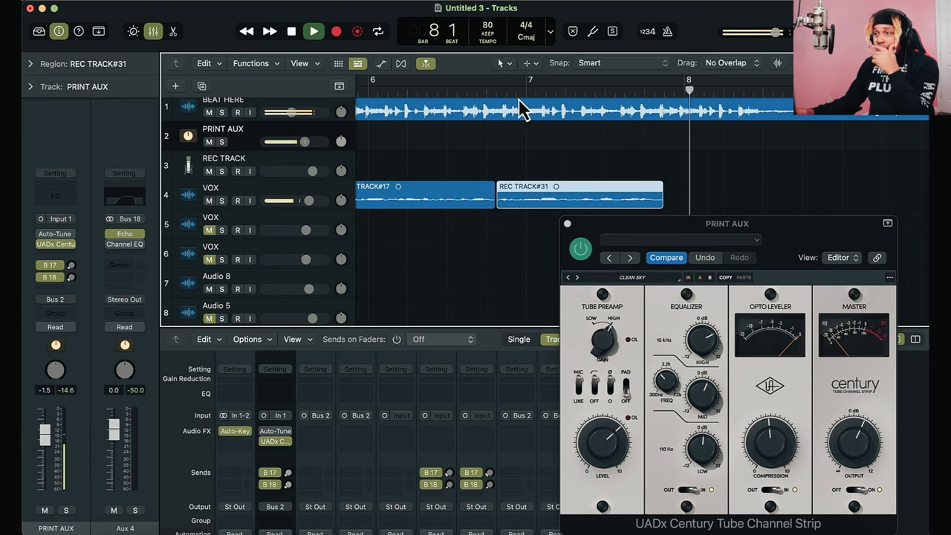
{"action": "left_click", "coordinate": [479, 91]}
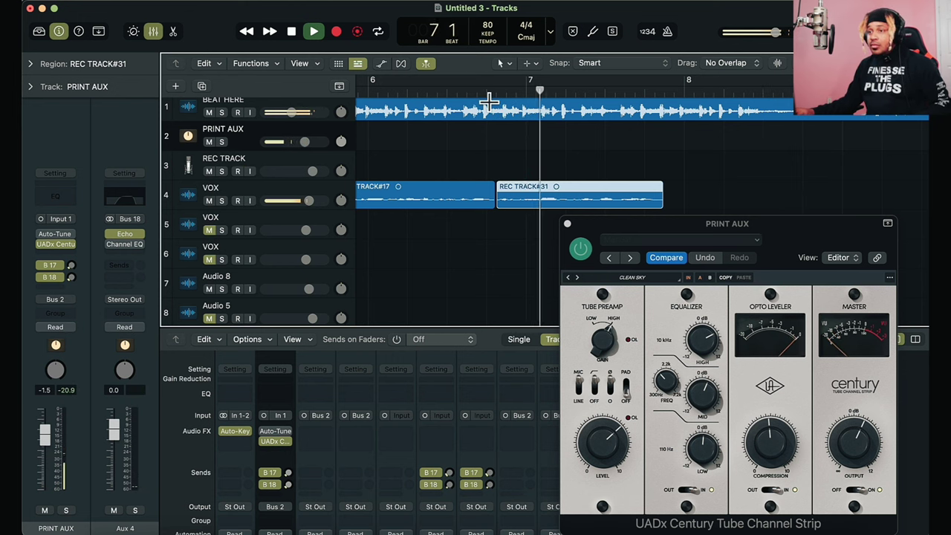
Step: Try recording the next line on REC TRACK during playback from early bar 7 and from mid-bar 6, discarding each take
{"action": "key", "text": "r"}
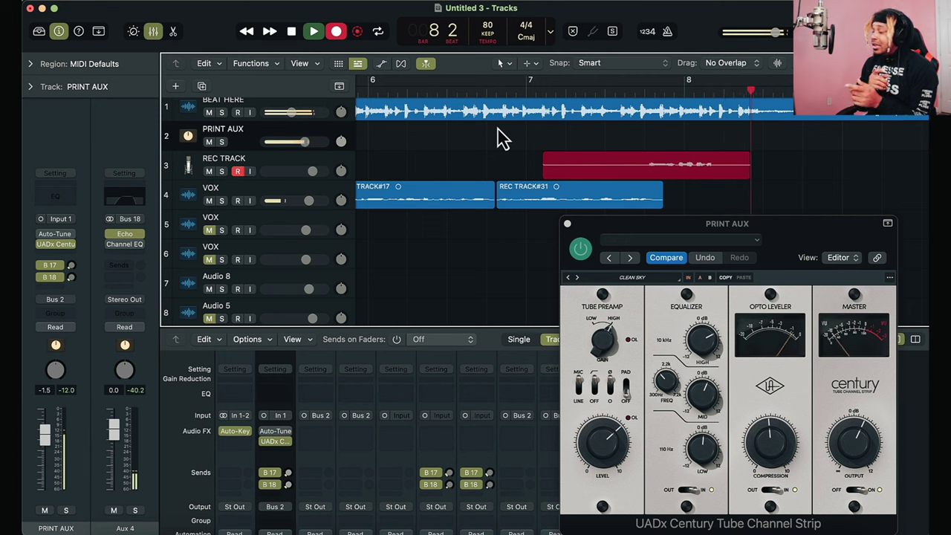
{"action": "key", "text": "super+period"}
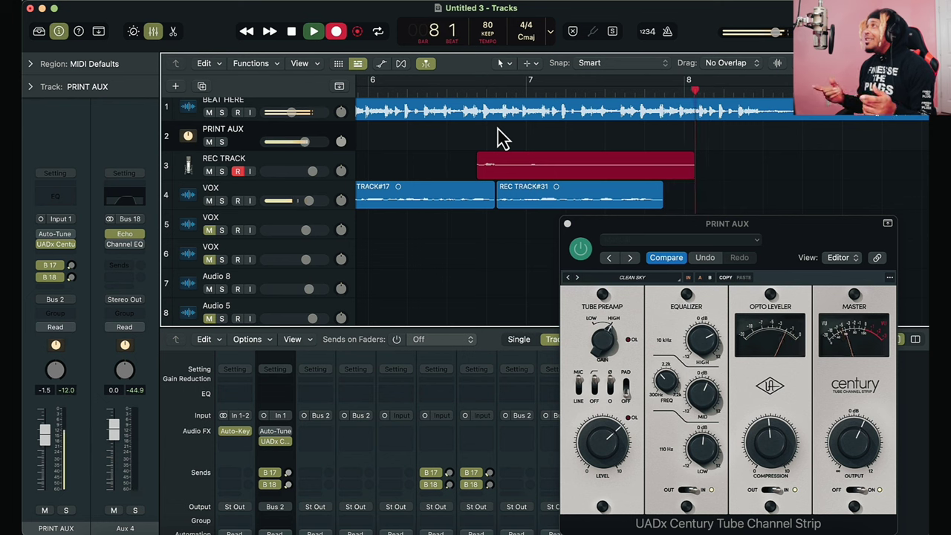
{"action": "key", "text": "super+period"}
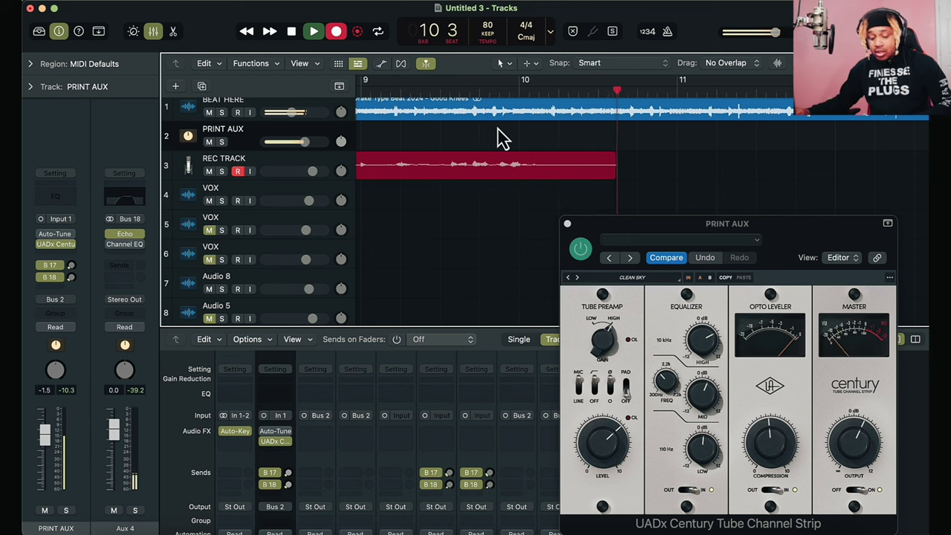
{"action": "key", "text": "space"}
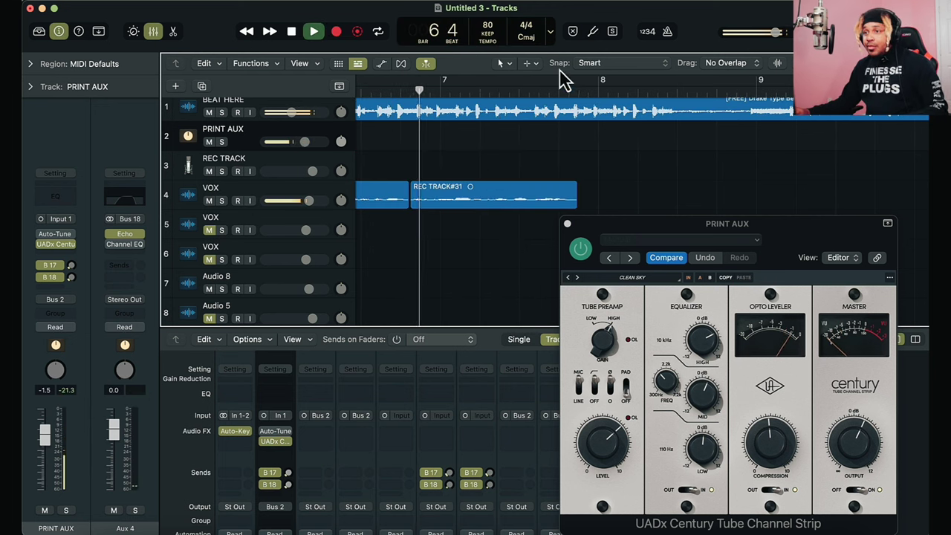
Step: Replay from bar 7, then delete the last region on the first VOX track together with its audio file
{"action": "key", "text": "super+Left"}
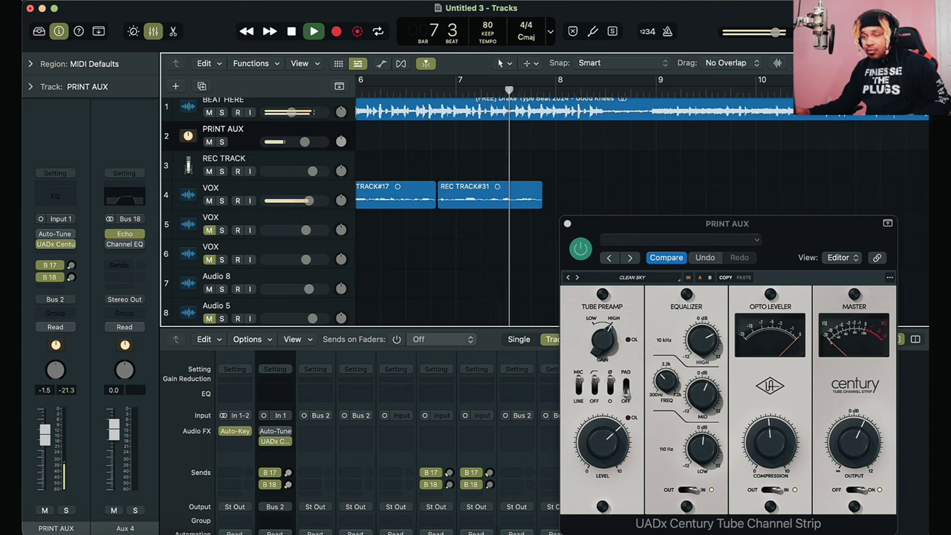
{"action": "left_click", "coordinate": [470, 90]}
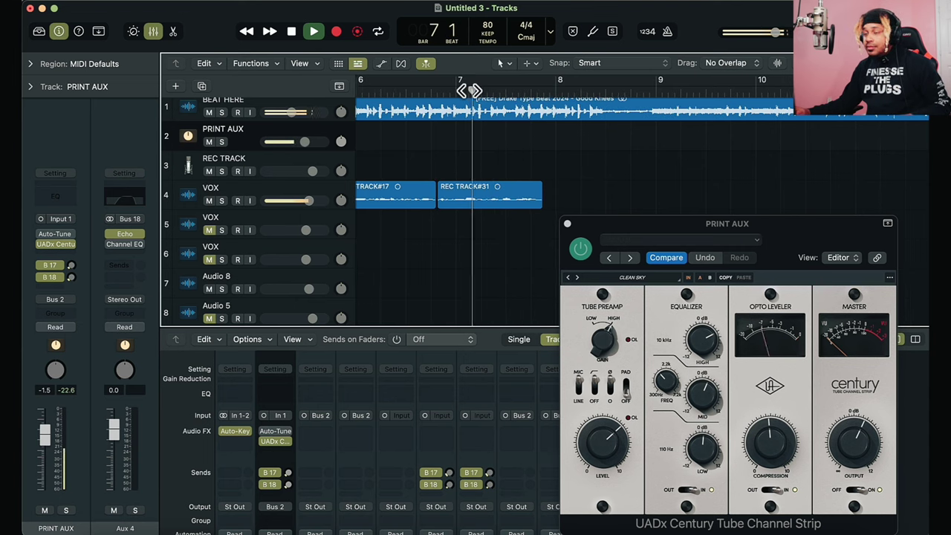
{"action": "key", "text": "space"}
{"action": "left_click", "coordinate": [523, 199]}
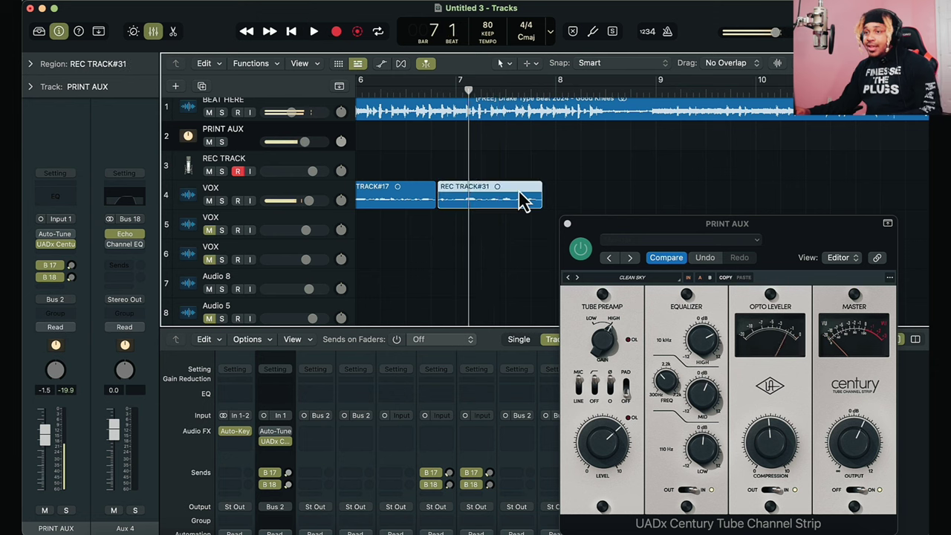
{"action": "key", "text": "Delete"}
{"action": "left_click", "coordinate": [576, 215]}
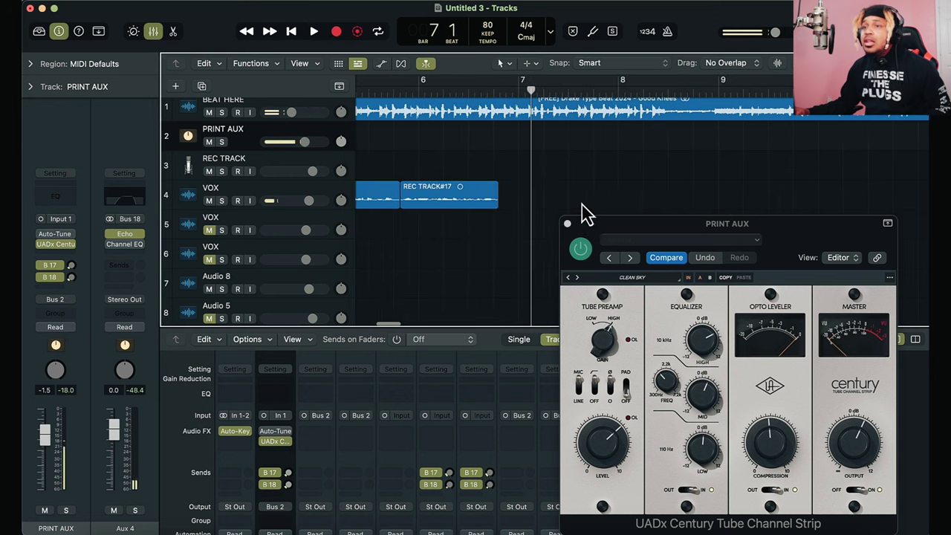
Step: Play back the remaining regions on the first VOX track from late bar 4 and again from early bar 6
{"action": "scroll", "coordinate": [479, 169], "scroll_direction": "left", "scroll_amount": 3}
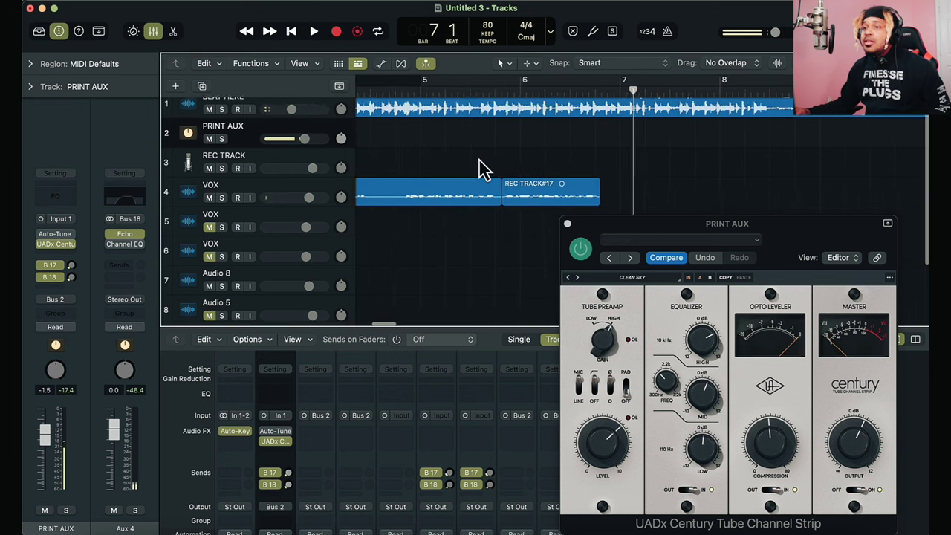
{"action": "double_click", "coordinate": [408, 95]}
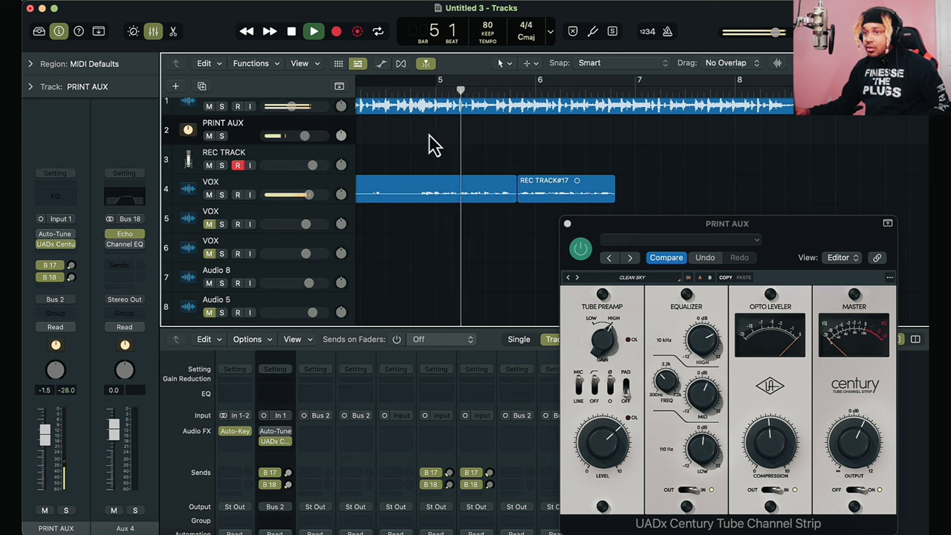
{"action": "scroll", "coordinate": [399, 96], "scroll_direction": "right", "scroll_amount": 2}
{"action": "scroll", "coordinate": [484, 140], "scroll_direction": "up", "scroll_amount": 1}
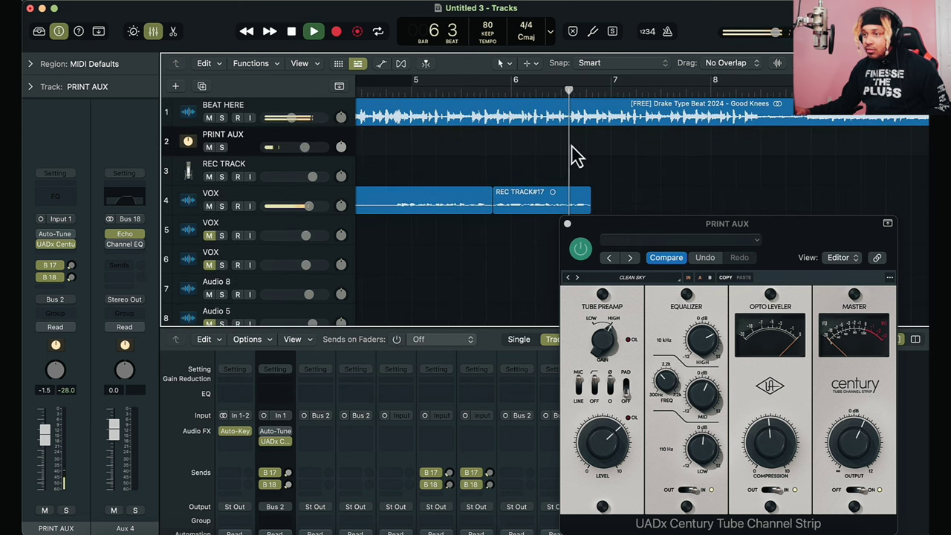
{"action": "scroll", "coordinate": [574, 156], "scroll_direction": "down", "scroll_amount": 1}
{"action": "scroll", "coordinate": [574, 156], "scroll_direction": "up", "scroll_amount": 1}
{"action": "key", "text": "space"}
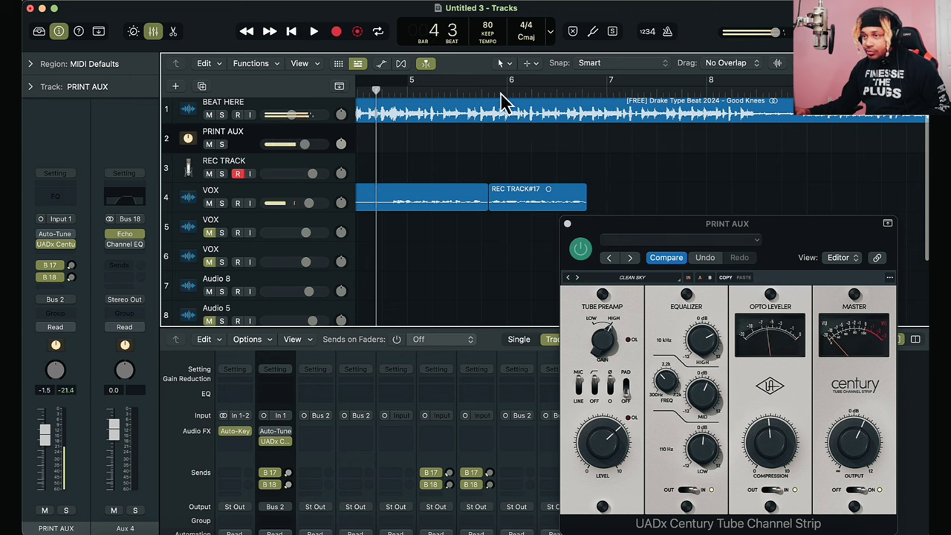
{"action": "left_click", "coordinate": [500, 87]}
{"action": "key", "text": "space"}
{"action": "scroll", "coordinate": [503, 96], "scroll_direction": "right", "scroll_amount": 2}
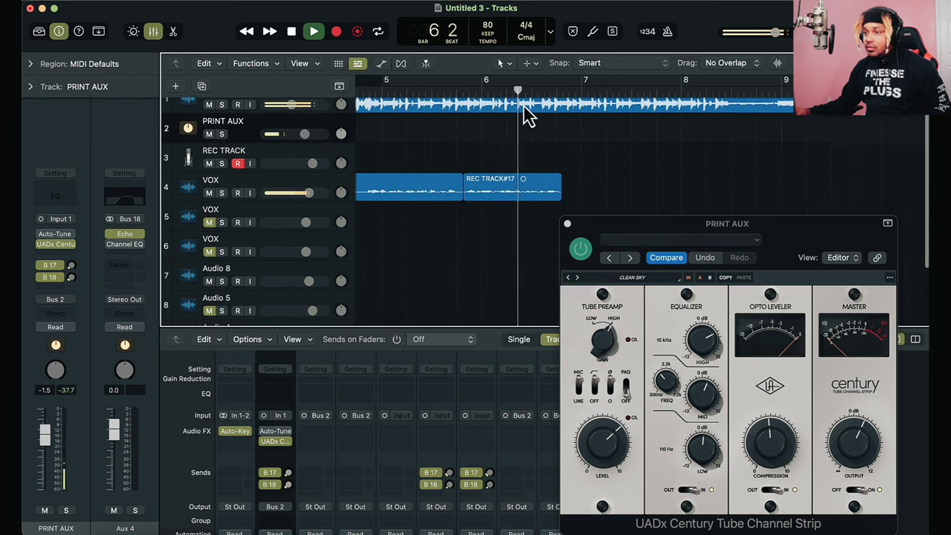
Step: Record a take on REC TRACK from mid-bar 6 to about bar 8, trim its start, and place it after the last VOX region
{"action": "left_click", "coordinate": [493, 95]}
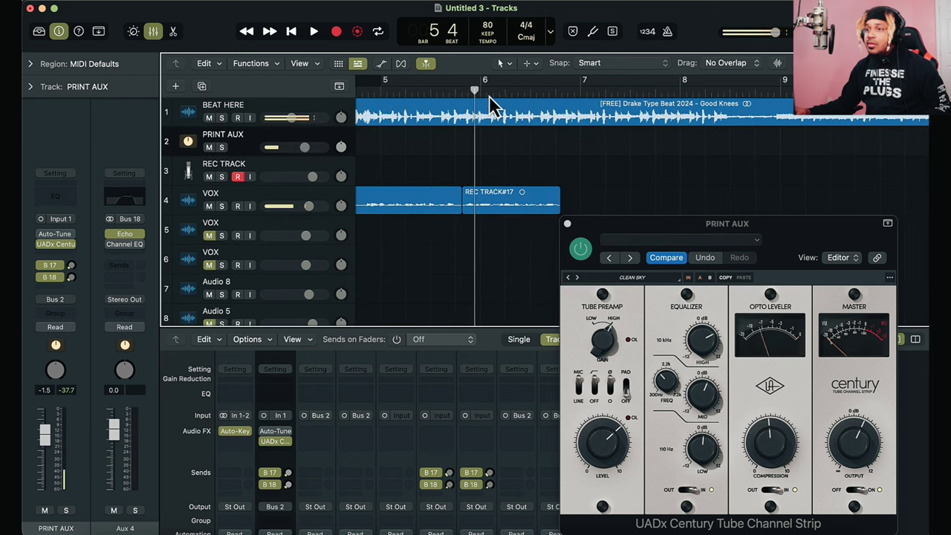
{"action": "key", "text": "r"}
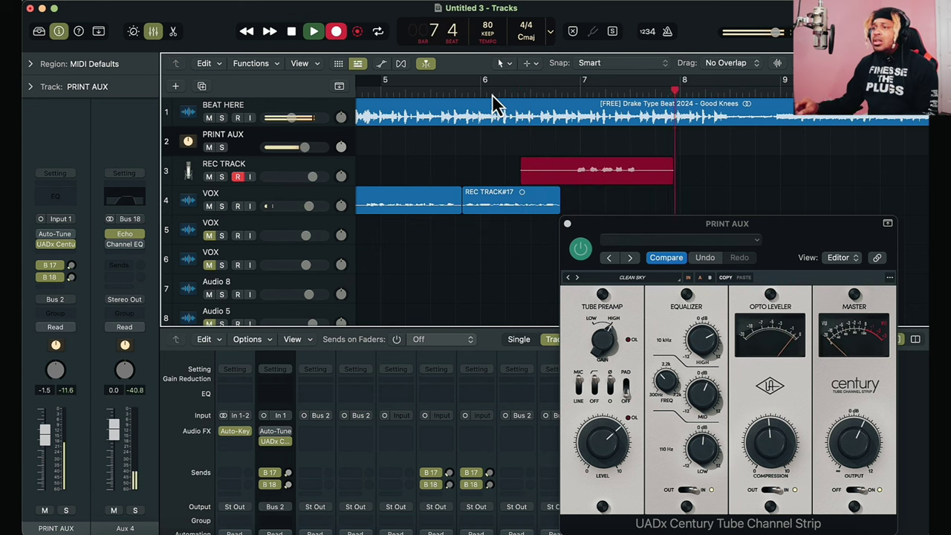
{"action": "left_click", "coordinate": [492, 94]}
{"action": "left_click_drag", "start_coordinate": [524, 186], "coordinate": [569, 188]}
{"action": "left_click", "coordinate": [527, 104]}
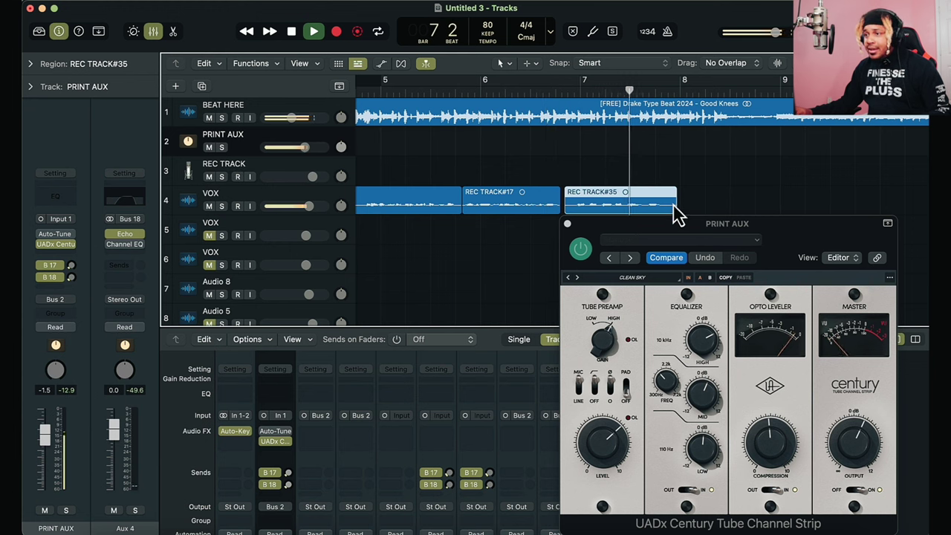
Step: Stop playback and delete the newly placed VOX take along with its recorded audio file
{"action": "key", "text": "space"}
{"action": "key", "text": "BackSpace"}
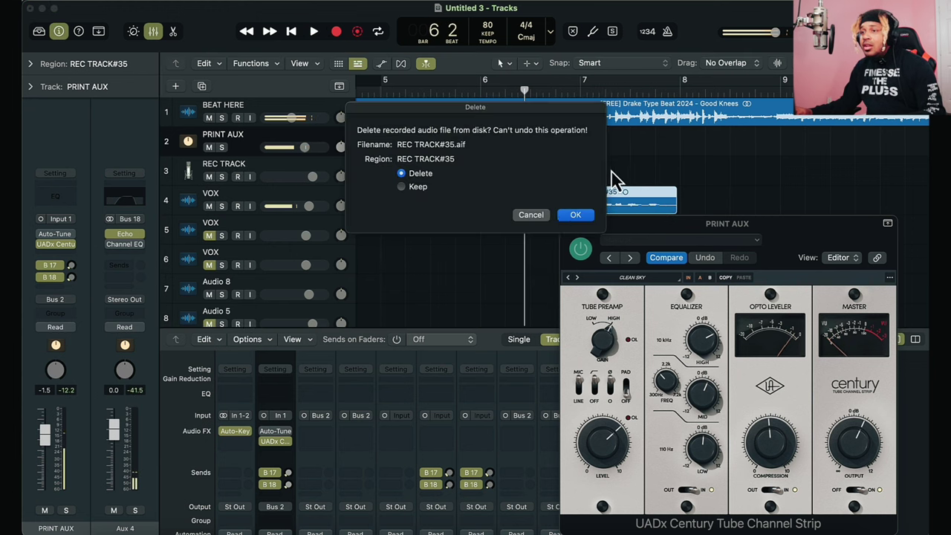
{"action": "left_click", "coordinate": [572, 214]}
Step: Replay the beat and vocals from early bar 6 twice to rehearse the following line
{"action": "left_click", "coordinate": [490, 97]}
{"action": "key", "text": "space"}
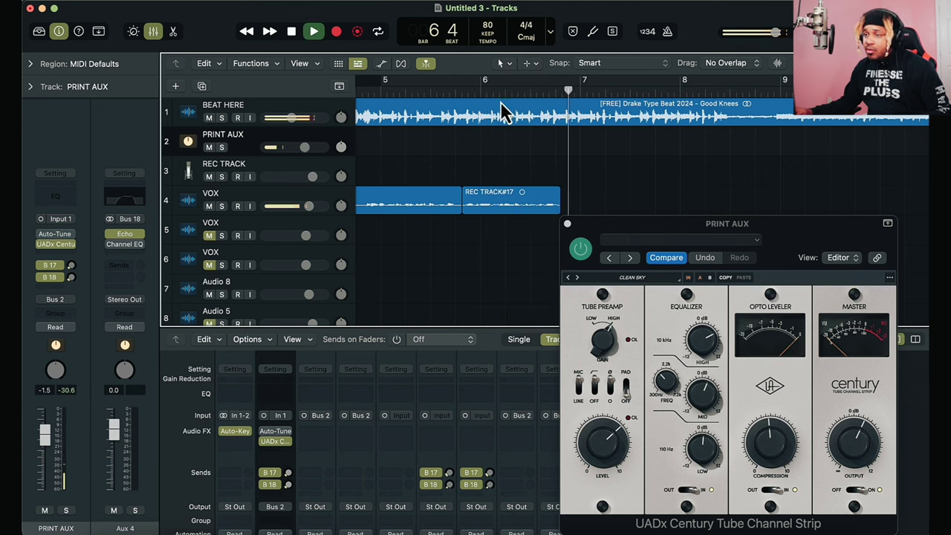
{"action": "key", "text": "space"}
{"action": "left_click", "coordinate": [509, 100]}
{"action": "key", "text": "space"}
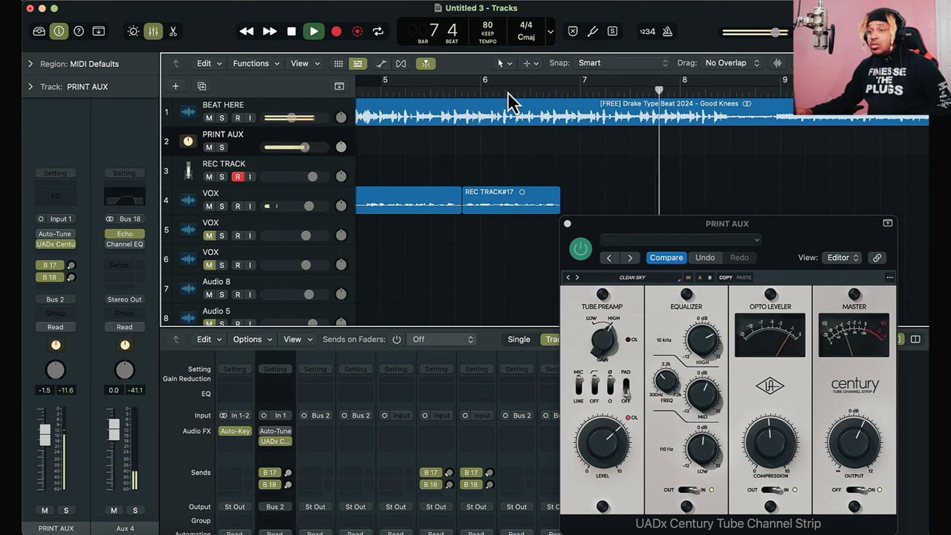
Step: Try recording the line on REC TRACK from mid-bar 6 and twice from about bar 6 beat 2, discarding each take
{"action": "left_click", "coordinate": [508, 100]}
{"action": "key", "text": "r"}
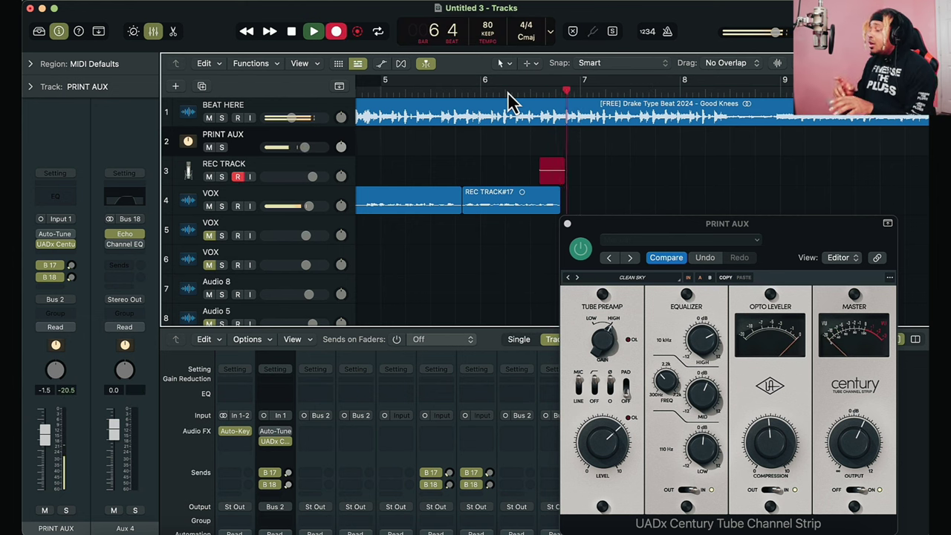
{"action": "key", "text": "super+period"}
{"action": "key", "text": "r"}
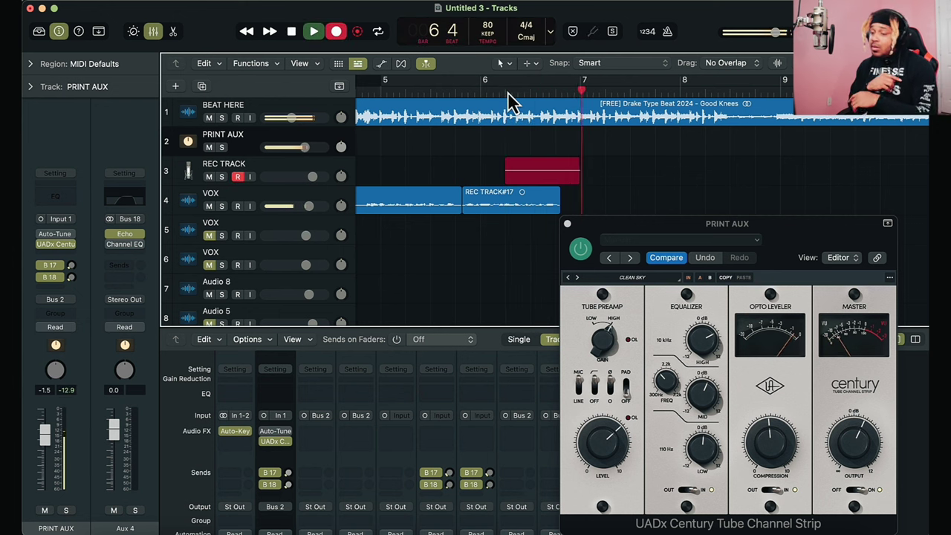
{"action": "key", "text": "space"}
{"action": "key", "text": "r"}
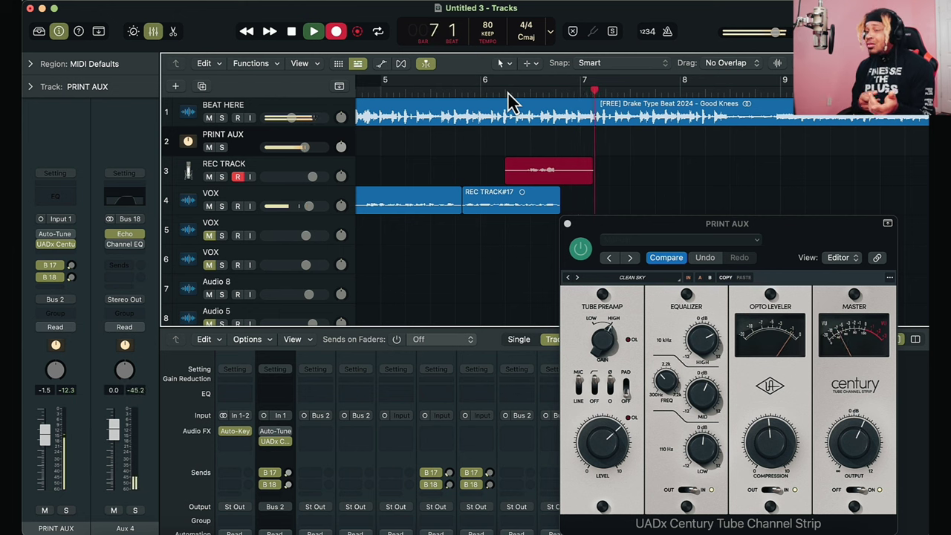
{"action": "key", "text": "space"}
{"action": "key", "text": "Delete"}
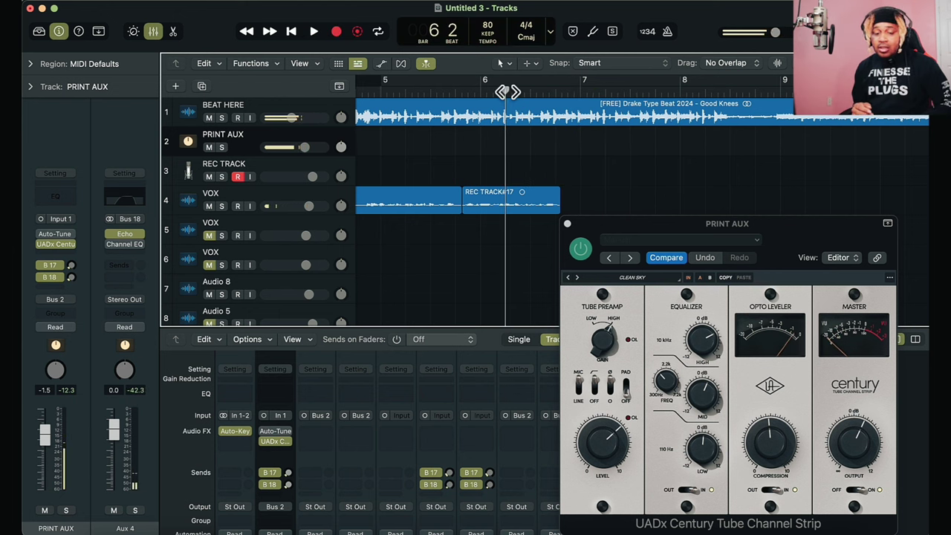
Step: Try recording two more takes on REC TRACK from bar 6 beat 2, deleting each one
{"action": "key", "text": "r"}
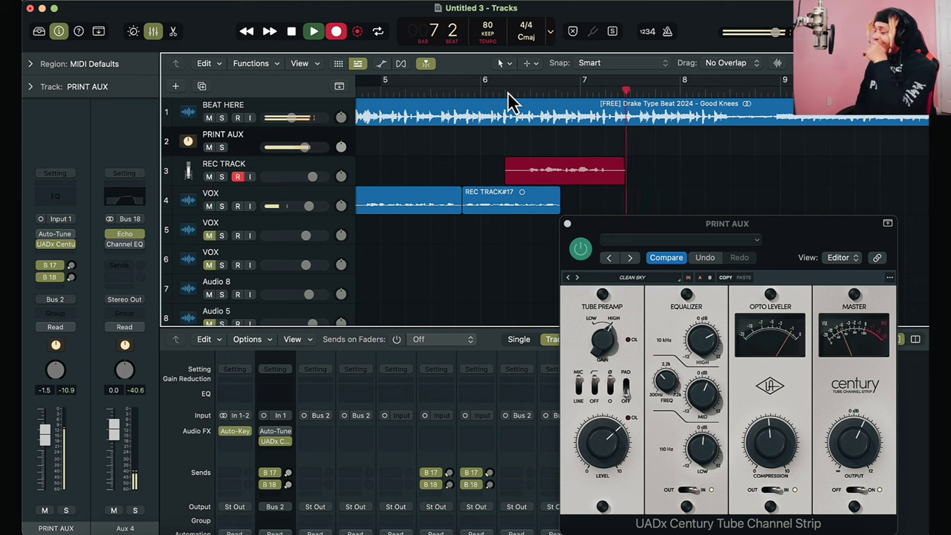
{"action": "key", "text": "space"}
{"action": "key", "text": "Delete"}
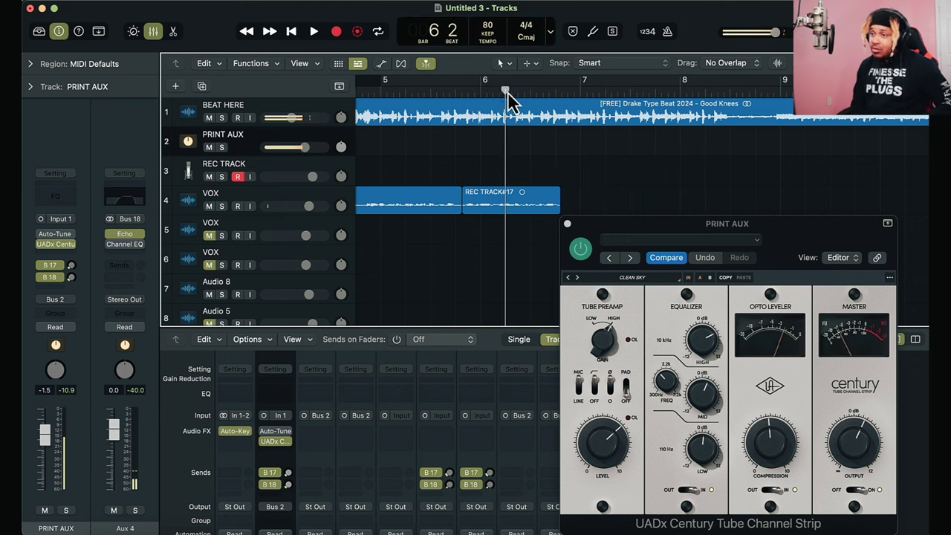
{"action": "key", "text": "r"}
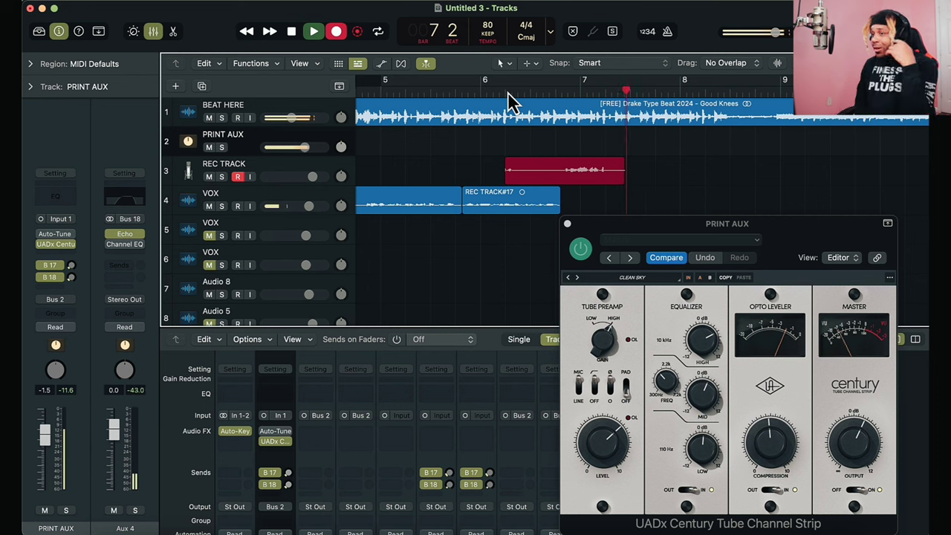
{"action": "key", "text": "space"}
{"action": "key", "text": "Delete"}
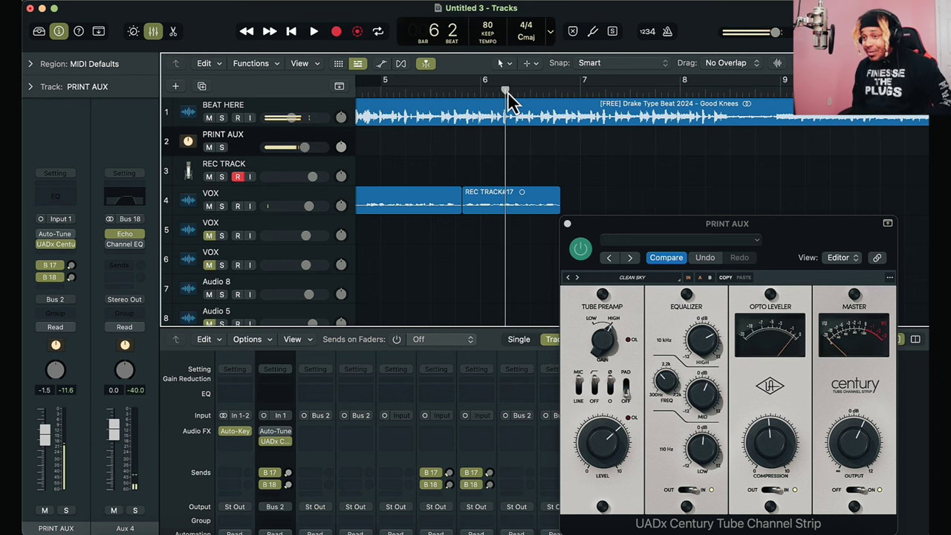
Step: Record a vocal take on REC TRACK from bar 6 beat 2 to about bar 8 and play it back
{"action": "key", "text": "r"}
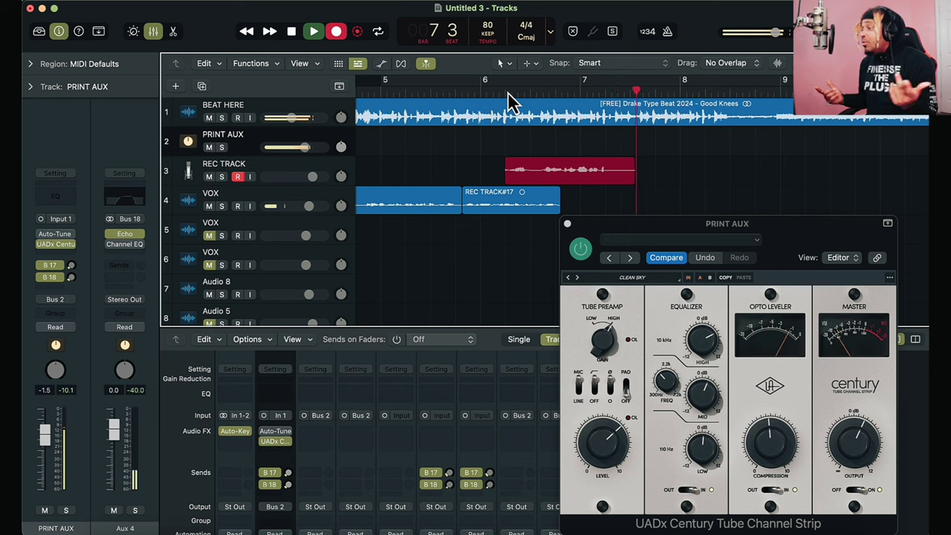
{"action": "key", "text": "space"}
{"action": "key", "text": "space"}
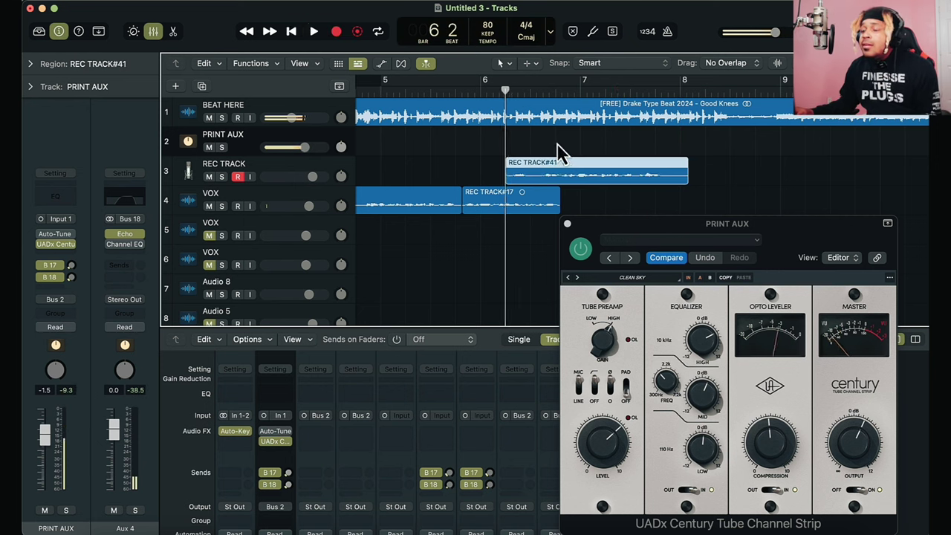
Step: Trim the take's start to mid-bar 6, place it on the second VOX track with that track unmuted, and replay it
{"action": "left_click_drag", "start_coordinate": [509, 185], "coordinate": [559, 235]}
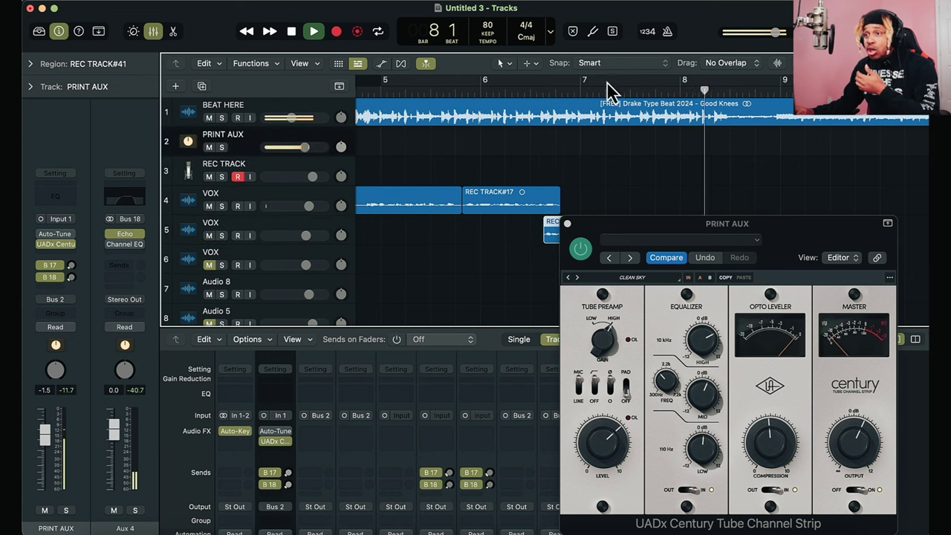
{"action": "left_click", "coordinate": [533, 90]}
{"action": "scroll", "coordinate": [750, 149], "scroll_direction": "down", "scroll_amount": 1}
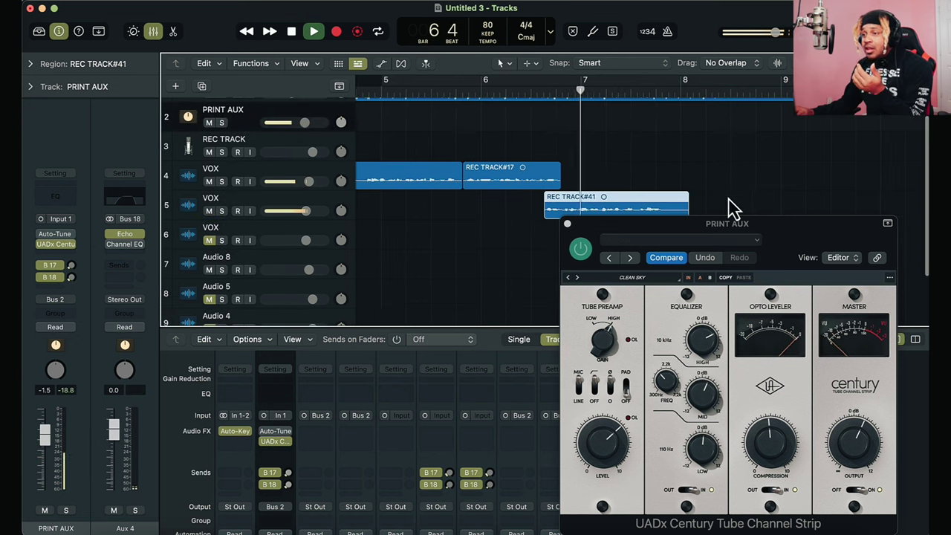
Step: Trim the end of the region on the second VOX track to late bar 7 and replay from mid-bar 6
{"action": "scroll", "coordinate": [732, 208], "scroll_direction": "down", "scroll_amount": 1}
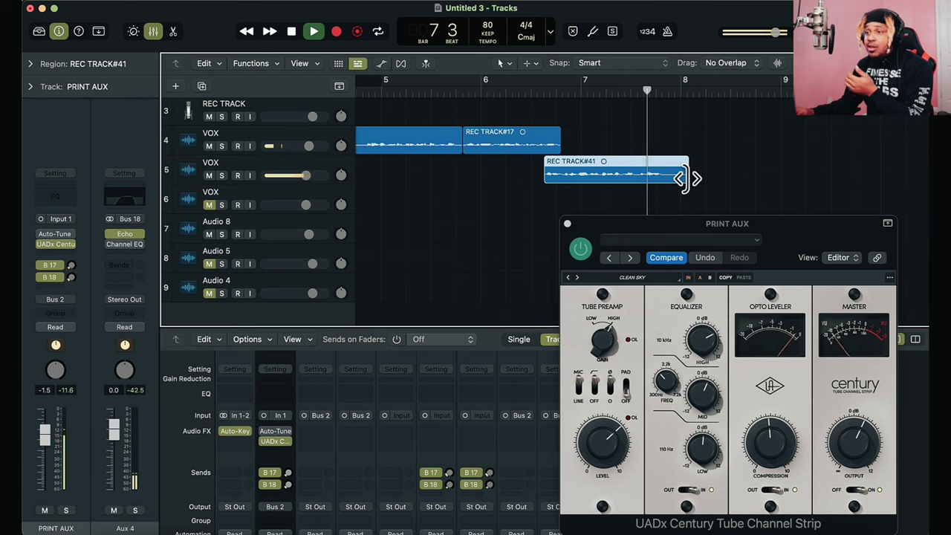
{"action": "left_click_drag", "start_coordinate": [686, 178], "coordinate": [666, 179]}
{"action": "left_click", "coordinate": [535, 90]}
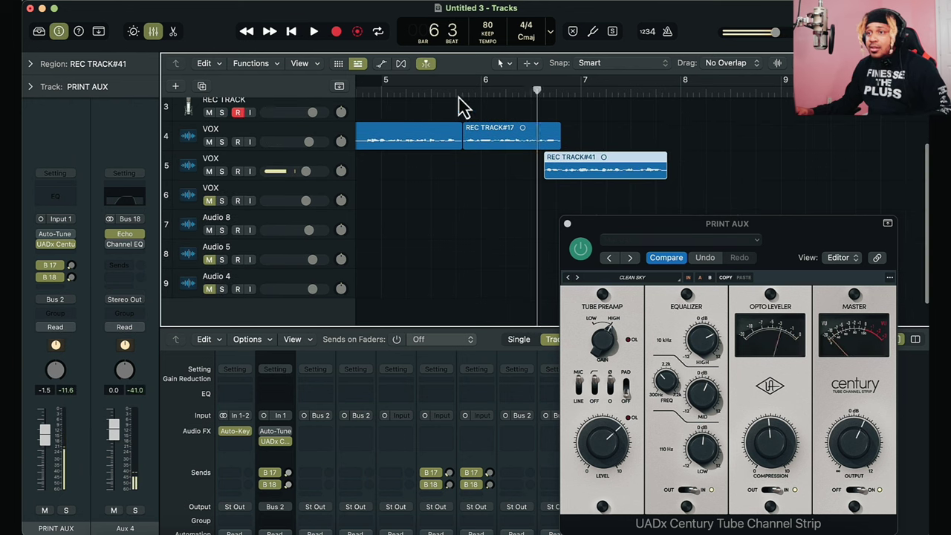
Step: Try recording a vocal take on REC TRACK from about bar 6 beat 2 and discard it
{"action": "left_click", "coordinate": [457, 93]}
{"action": "scroll", "coordinate": [666, 144], "scroll_direction": "up", "scroll_amount": 1}
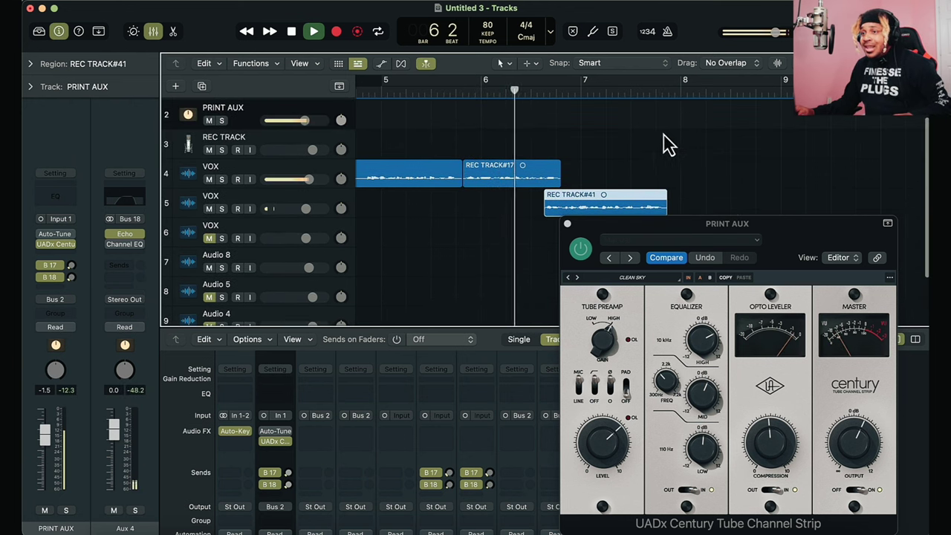
{"action": "key", "text": "r"}
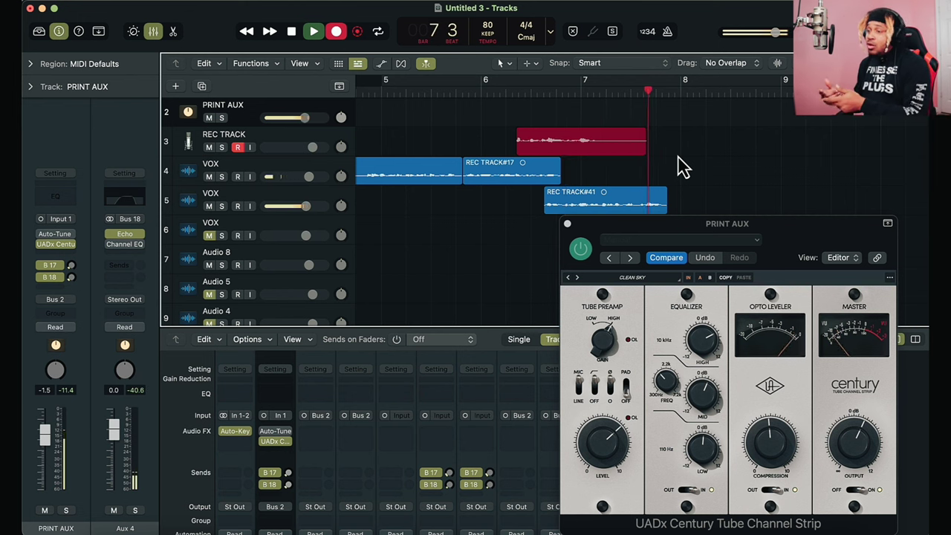
{"action": "key", "text": "super+period"}
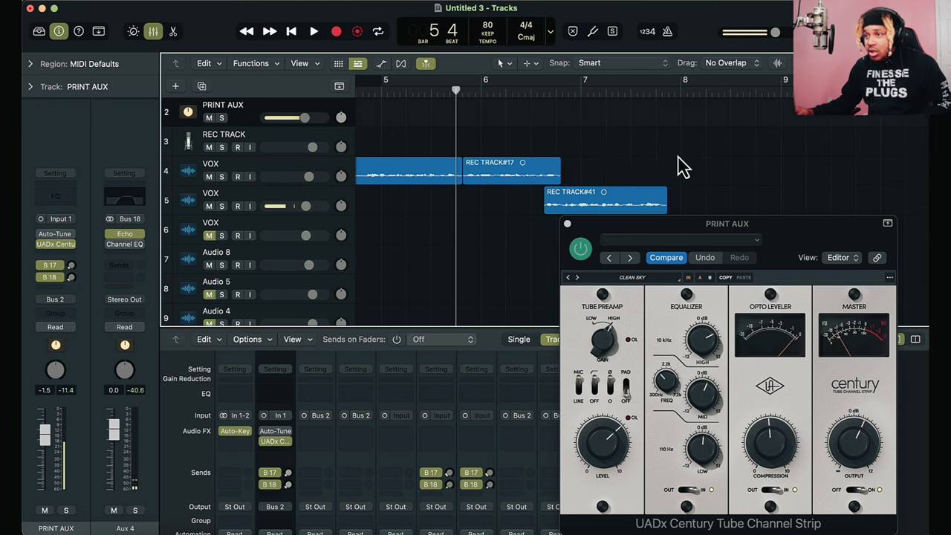
Step: Replay from the middle of bar 6, try recording a take on REC TRACK from bar 7 beat 2, and discard it
{"action": "left_click", "coordinate": [530, 91]}
{"action": "key", "text": "space"}
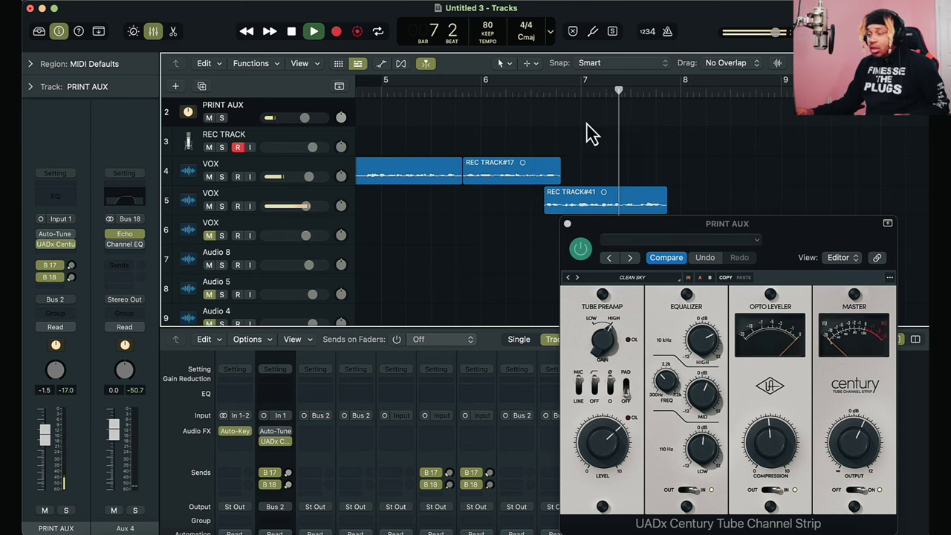
{"action": "key", "text": "space"}
{"action": "left_click", "coordinate": [568, 91]}
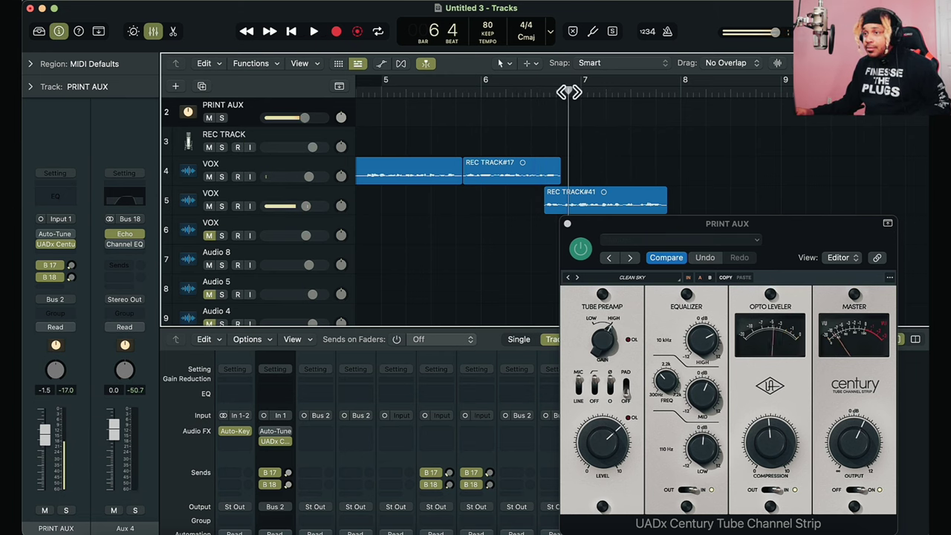
{"action": "key", "text": "space"}
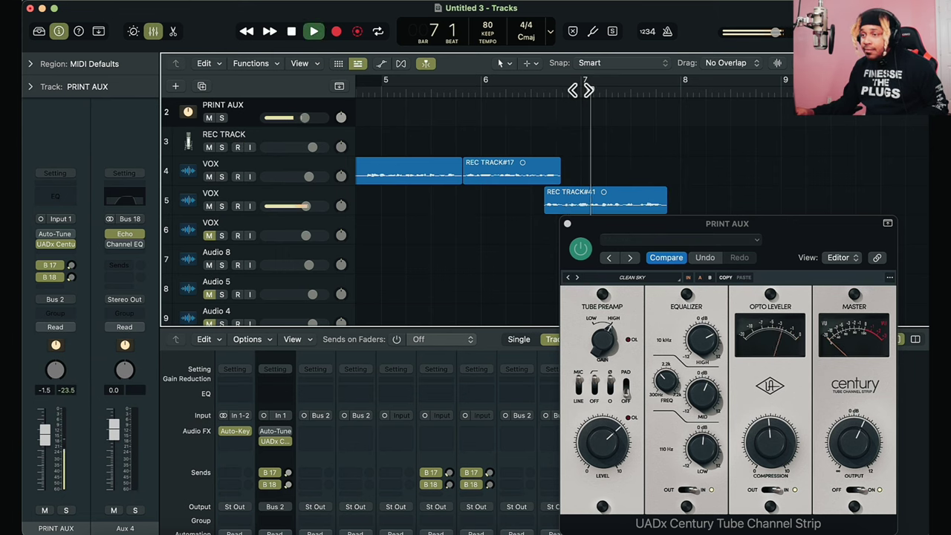
{"action": "key", "text": "r"}
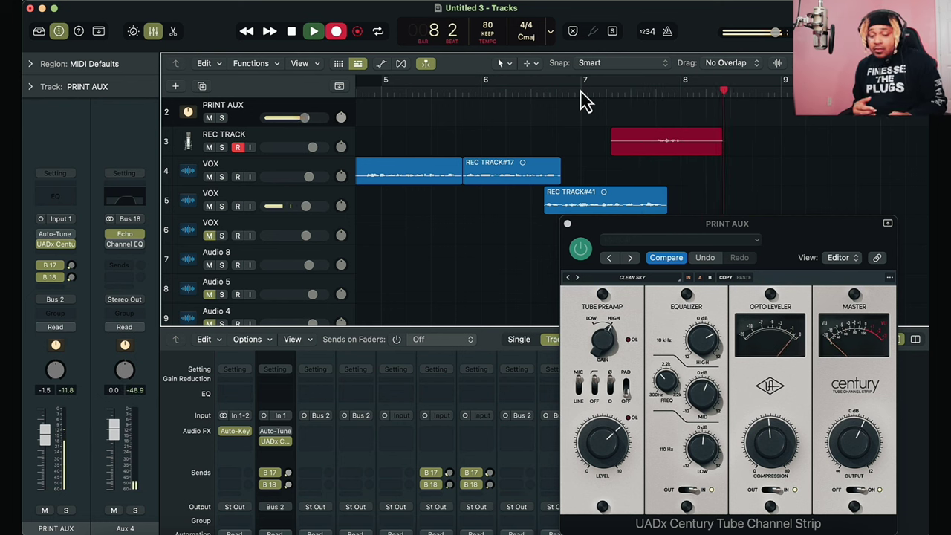
{"action": "key", "text": "super+period"}
Step: Try recording three more takes on REC TRACK from around the start of bar 7, discarding each one
{"action": "key", "text": "space"}
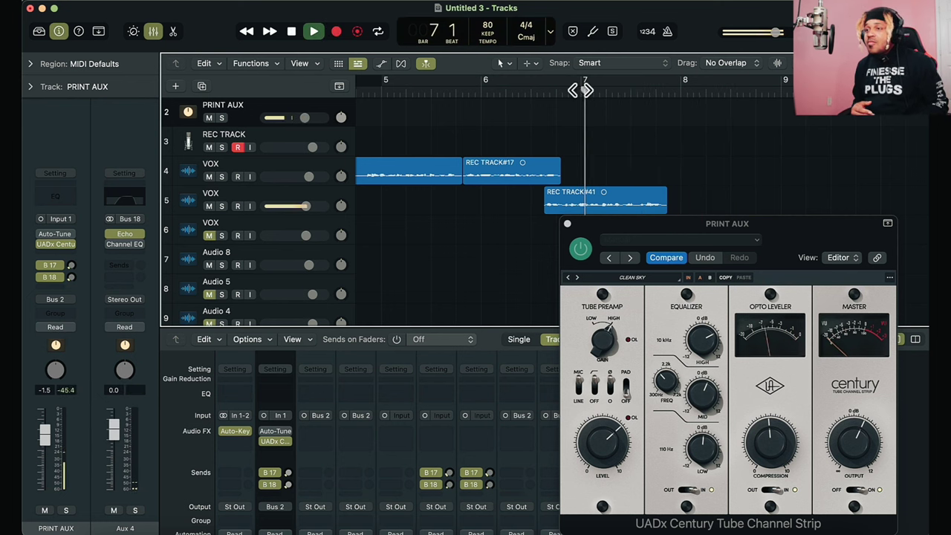
{"action": "key", "text": "r"}
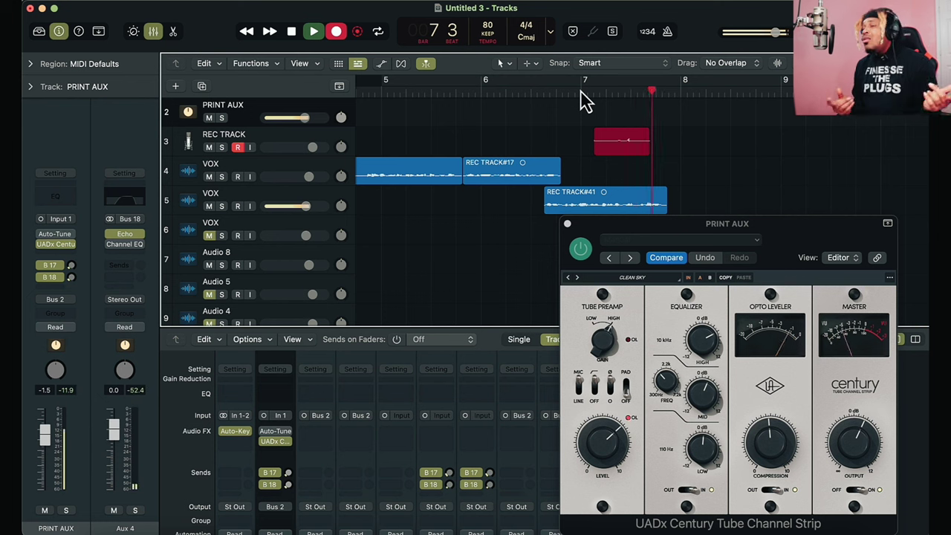
{"action": "key", "text": "super+period"}
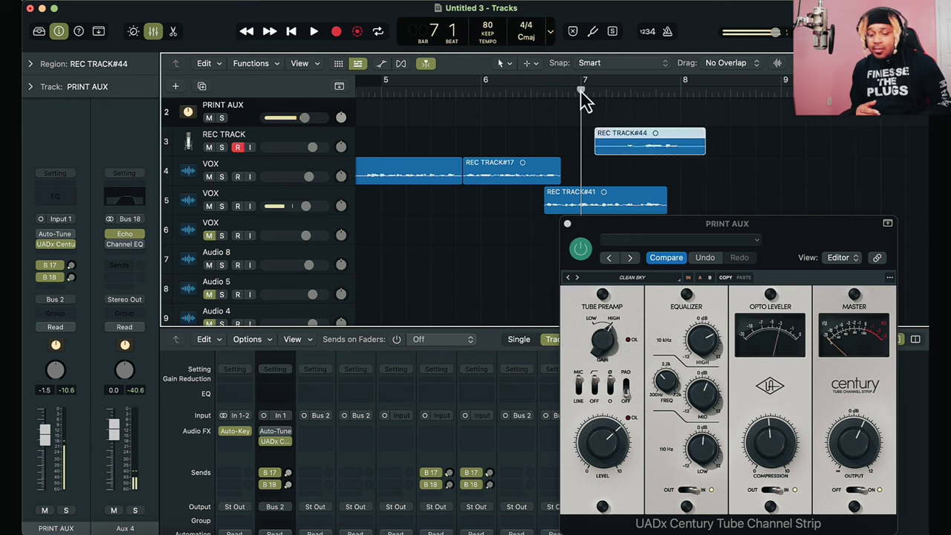
{"action": "key", "text": "r"}
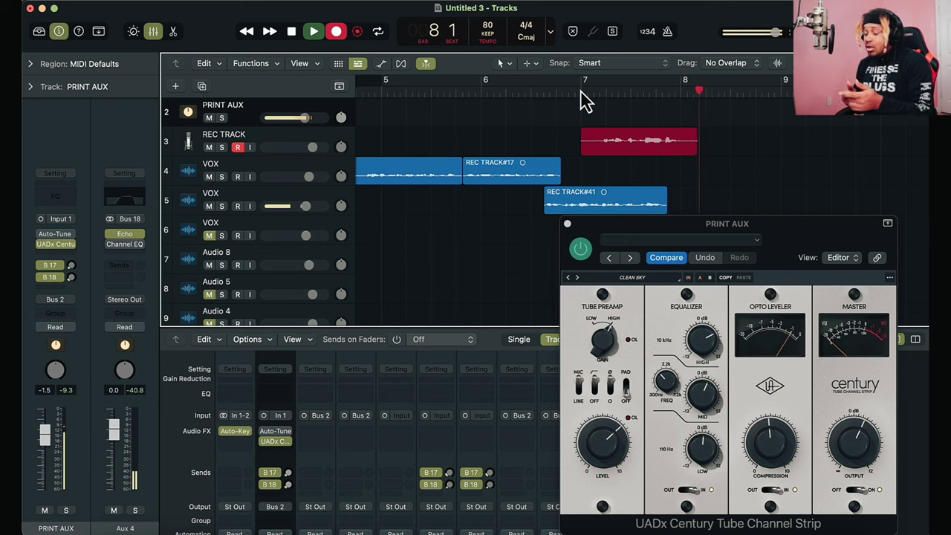
{"action": "key", "text": "super+period"}
{"action": "key", "text": "r"}
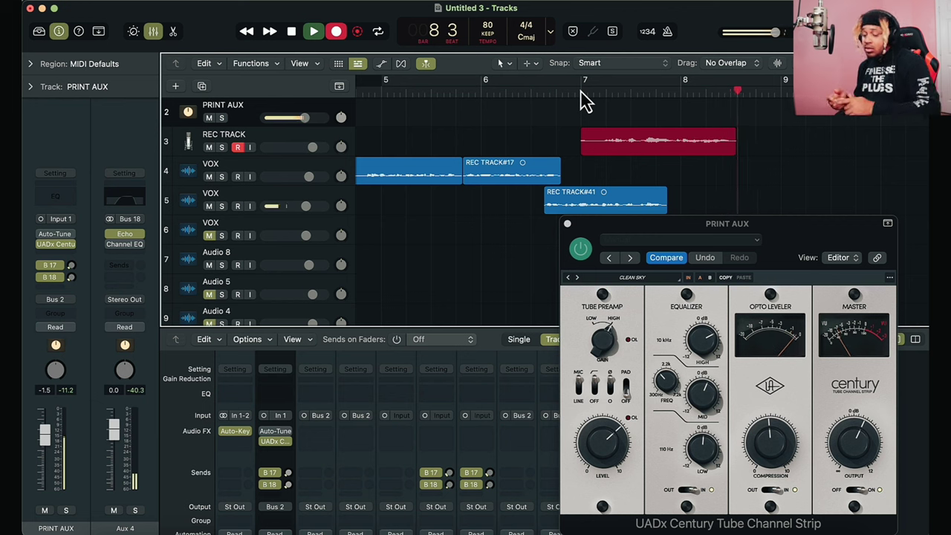
{"action": "key", "text": "super+period"}
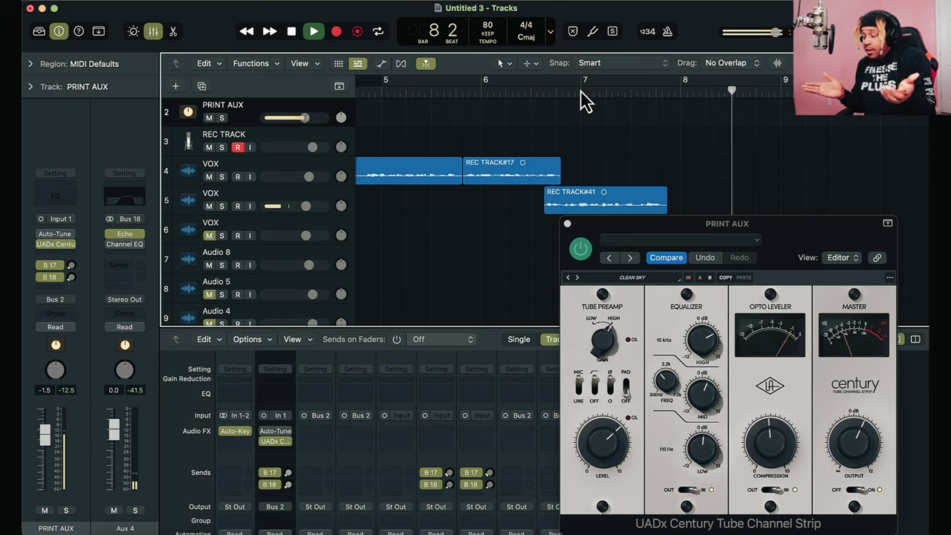
Step: Record a take on REC TRACK from early bar 7 past bar 9, then trim its start to late bar 7 on the first VOX track
{"action": "left_click", "coordinate": [581, 95]}
{"action": "key", "text": "r"}
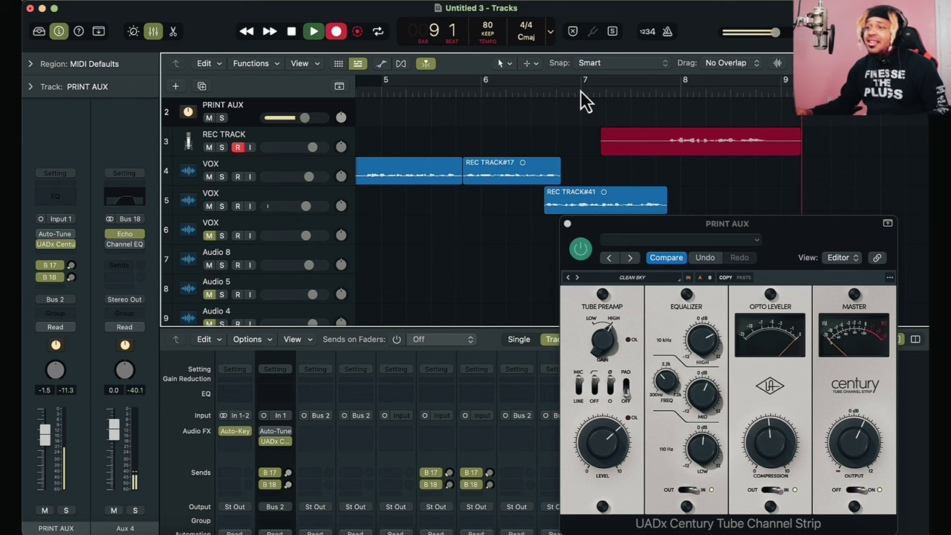
{"action": "key", "text": "space"}
{"action": "left_click_drag", "start_coordinate": [605, 153], "coordinate": [666, 191]}
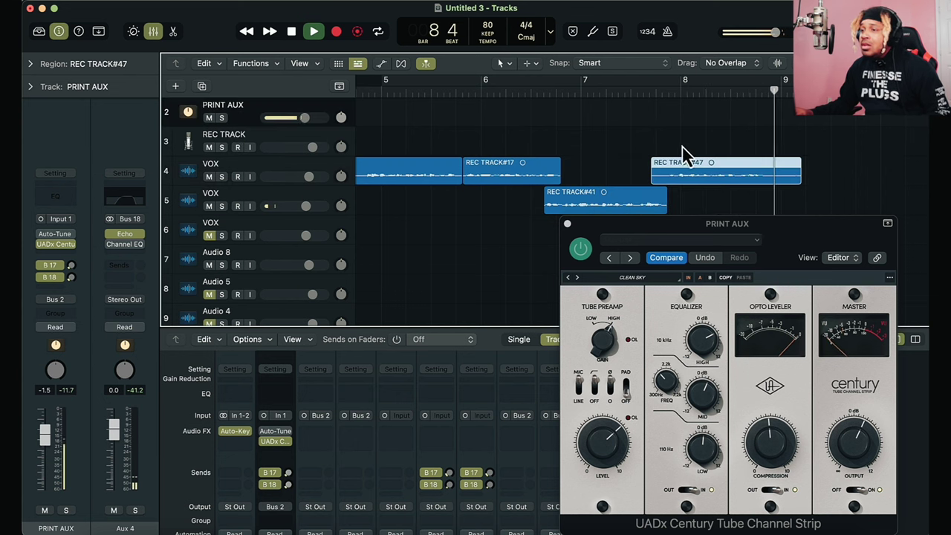
Step: Replay the verse from just before bar 5 and trim the newest take's end to just before bar 9
{"action": "left_click", "coordinate": [374, 97]}
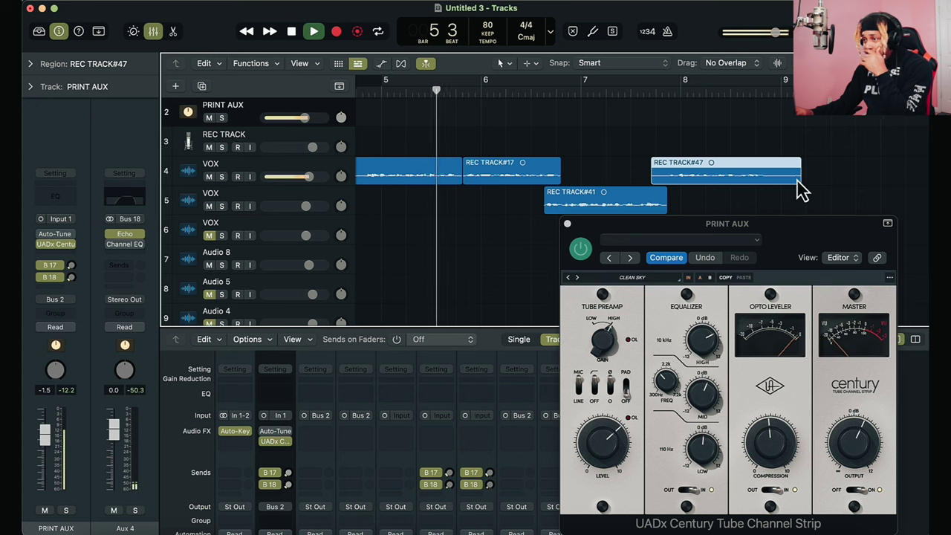
{"action": "left_click_drag", "start_coordinate": [798, 185], "coordinate": [779, 187]}
{"action": "scroll", "coordinate": [858, 148], "scroll_direction": "down", "scroll_amount": 1}
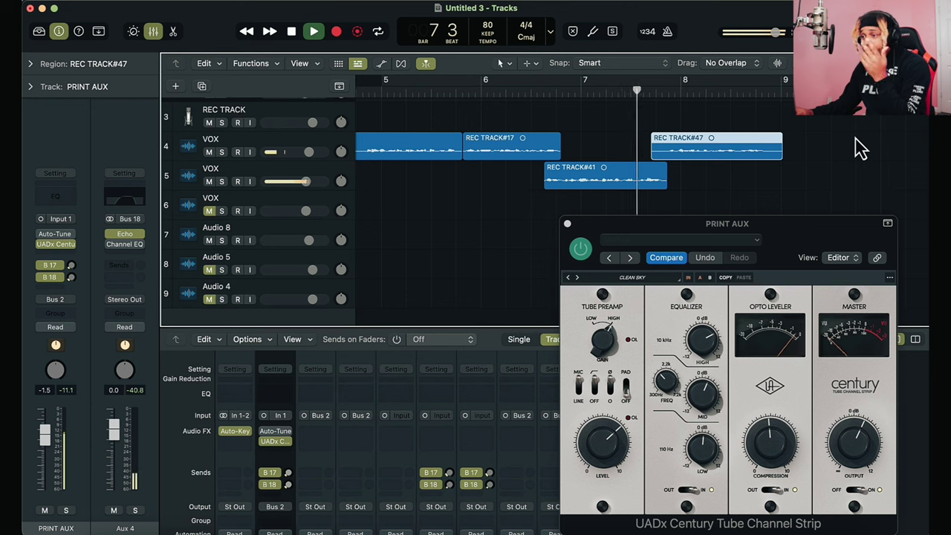
Step: Delete the newest take from the first VOX track along with its recorded audio file
{"action": "left_click", "coordinate": [760, 152]}
{"action": "key", "text": "Delete"}
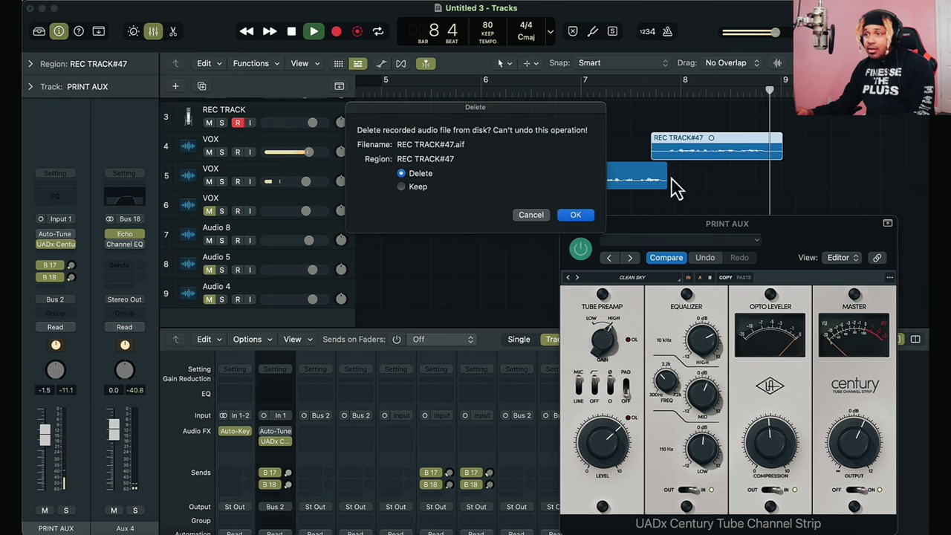
{"action": "left_click", "coordinate": [576, 214]}
Step: Record a vocal take on REC TRACK from late bar 6 to just past bar 9 and play it back
{"action": "left_click", "coordinate": [559, 101]}
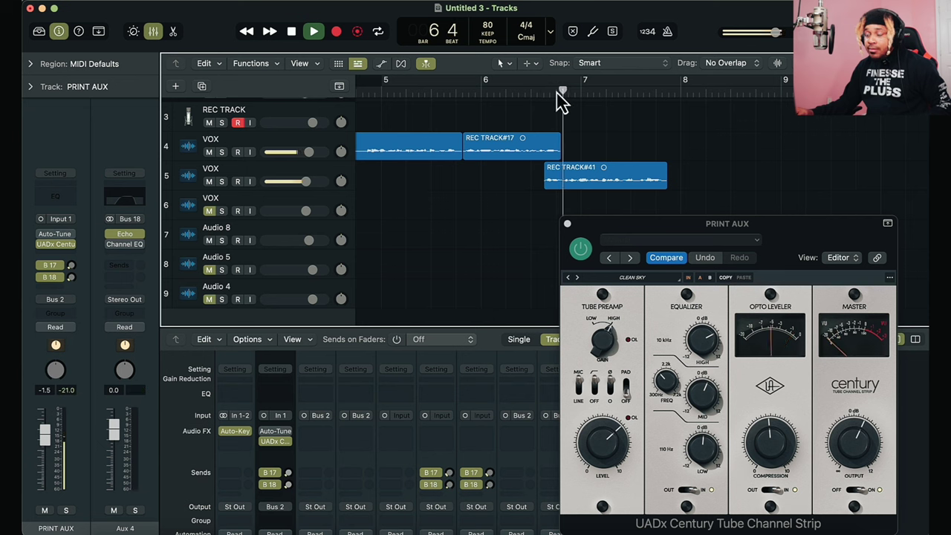
{"action": "key", "text": "r"}
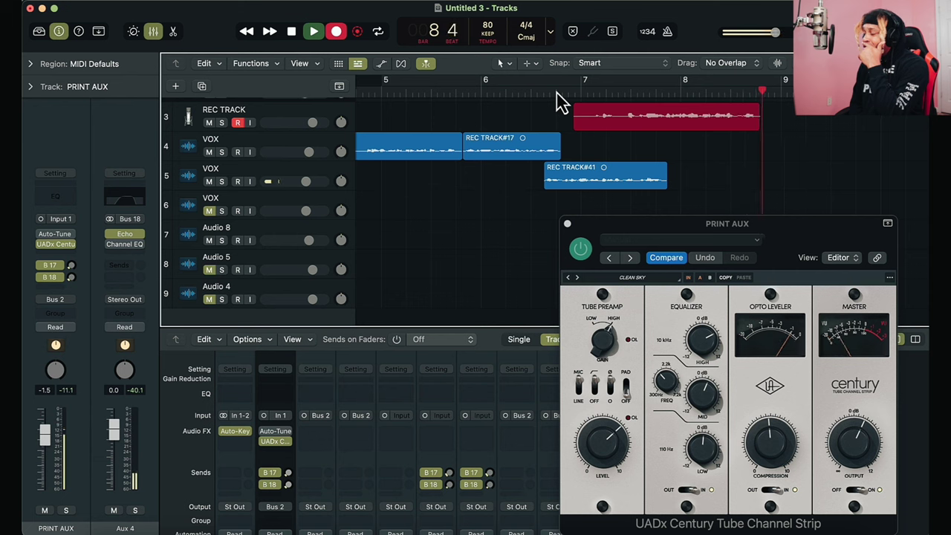
{"action": "key", "text": "space"}
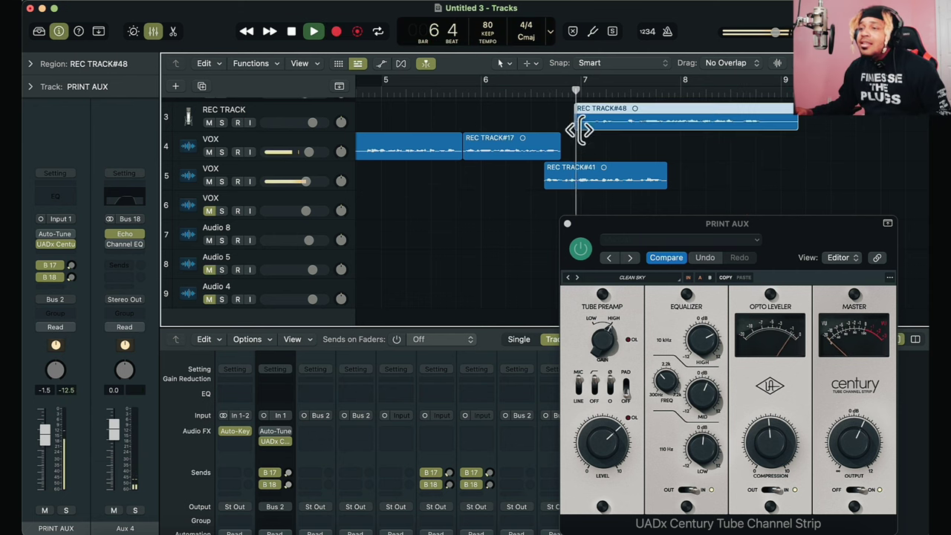
Step: Place the take on the first VOX track, trimmed to run from mid-bar 7 to late bar 8
{"action": "left_click_drag", "start_coordinate": [578, 133], "coordinate": [645, 154]}
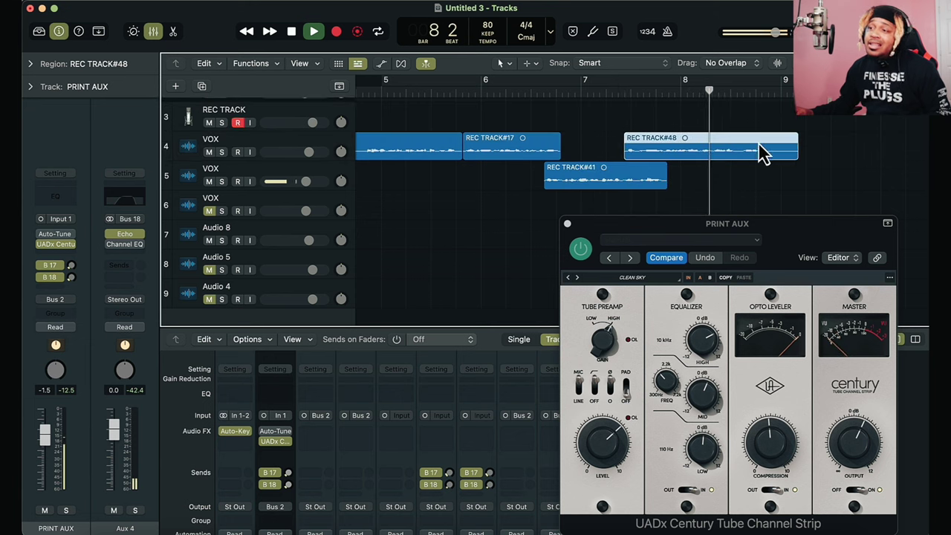
{"action": "left_click_drag", "start_coordinate": [796, 156], "coordinate": [767, 155]}
{"action": "scroll", "coordinate": [486, 164], "scroll_direction": "down", "scroll_amount": 1}
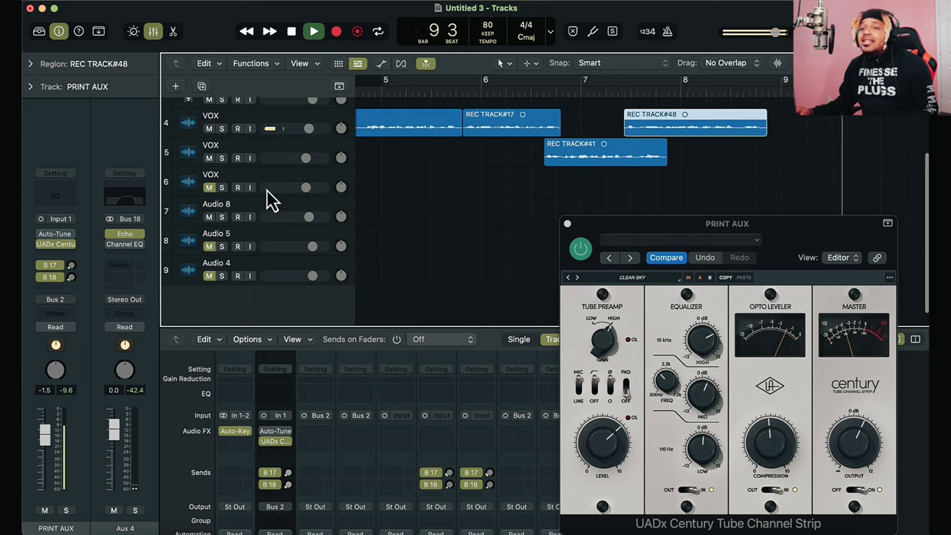
Step: Stop playback, unmute the third VOX track, and load the THIN VOX LIBS preset in the Century Tube Channel Strip
{"action": "key", "text": "space"}
{"action": "left_click", "coordinate": [606, 279]}
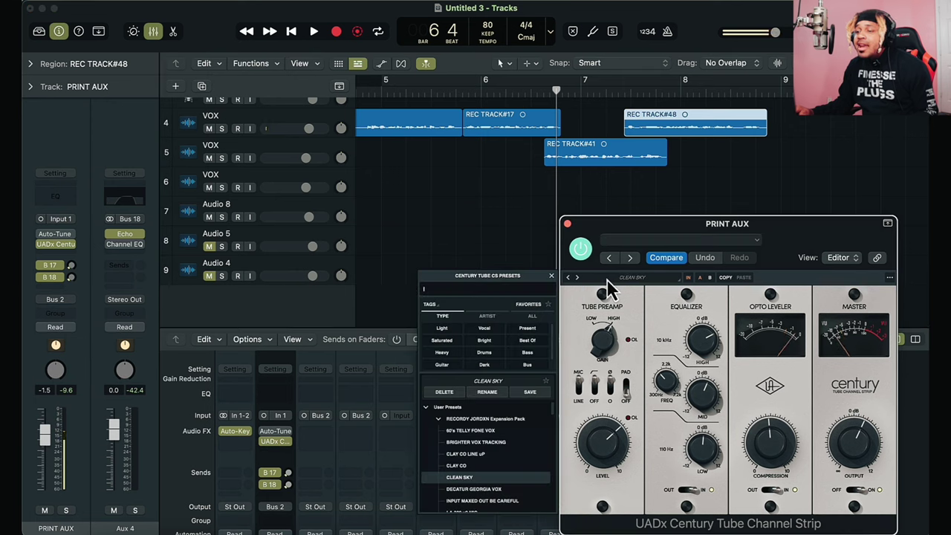
{"action": "scroll", "coordinate": [467, 456], "scroll_direction": "down", "scroll_amount": 3}
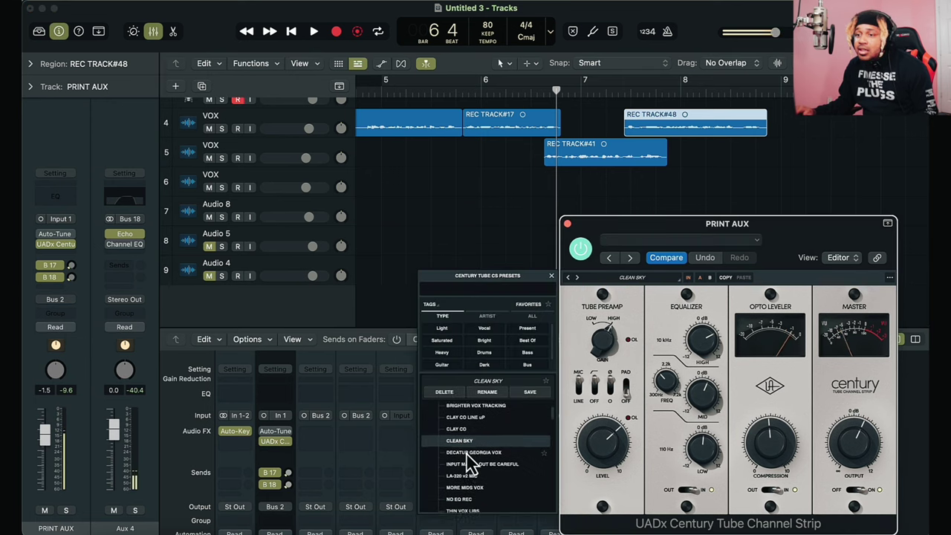
{"action": "scroll", "coordinate": [468, 461], "scroll_direction": "down", "scroll_amount": 2}
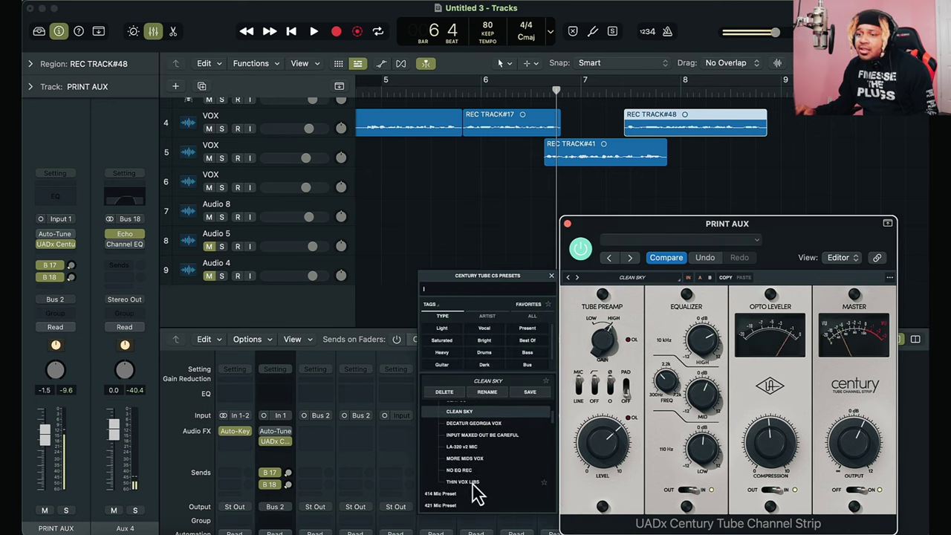
{"action": "left_click", "coordinate": [468, 482]}
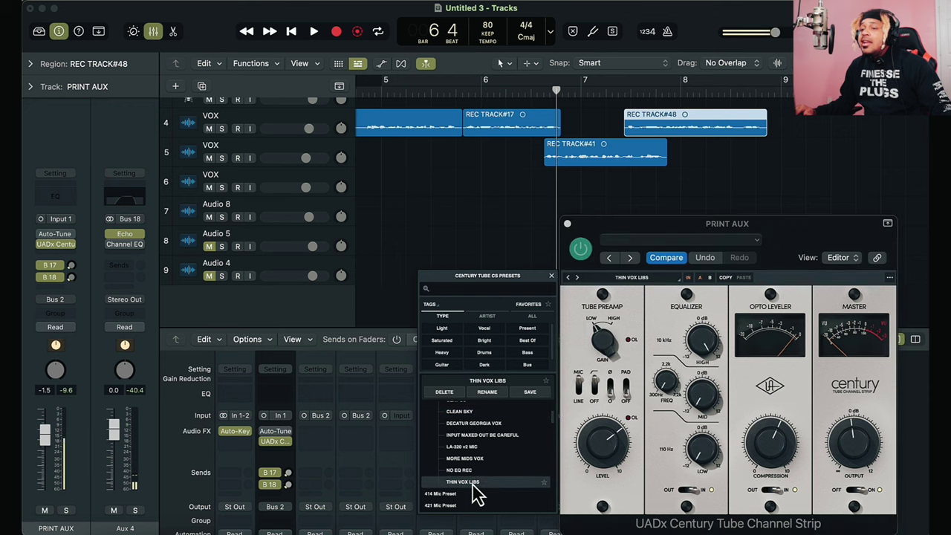
Step: Record a long vocal take on REC TRACK from bar 4 beat 3 to about the end of bar 16
{"action": "scroll", "coordinate": [460, 189], "scroll_direction": "left", "scroll_amount": 3}
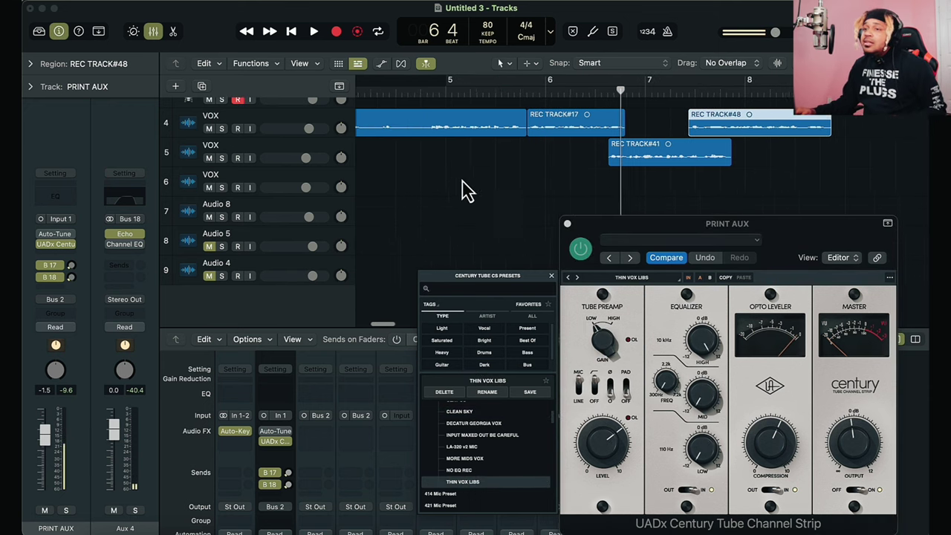
{"action": "left_click", "coordinate": [416, 96]}
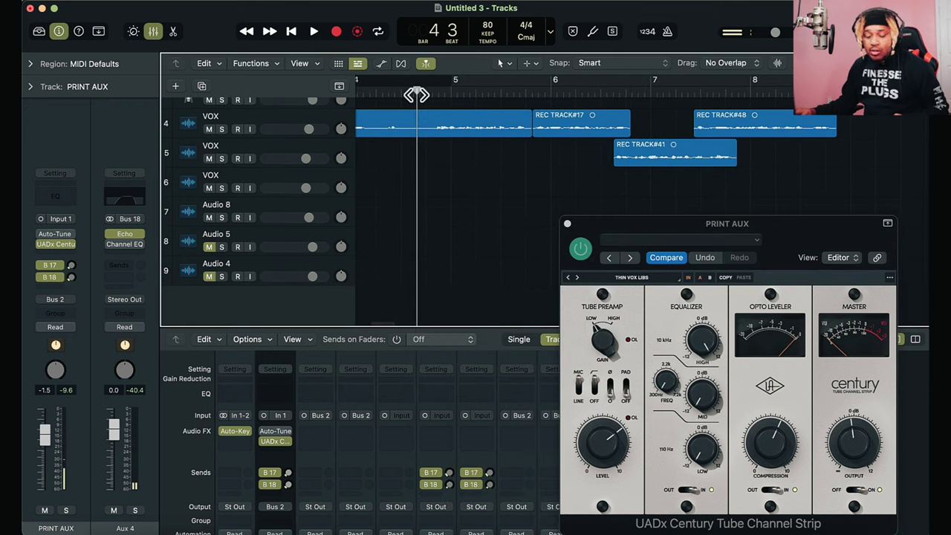
{"action": "scroll", "coordinate": [440, 165], "scroll_direction": "up", "scroll_amount": 1}
{"action": "key", "text": "r"}
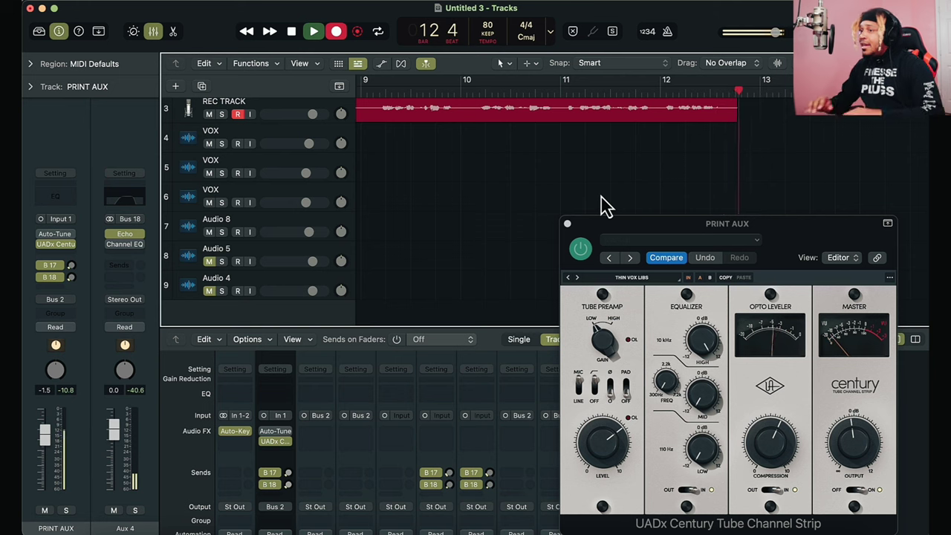
{"action": "scroll", "coordinate": [605, 204], "scroll_direction": "left", "scroll_amount": 10}
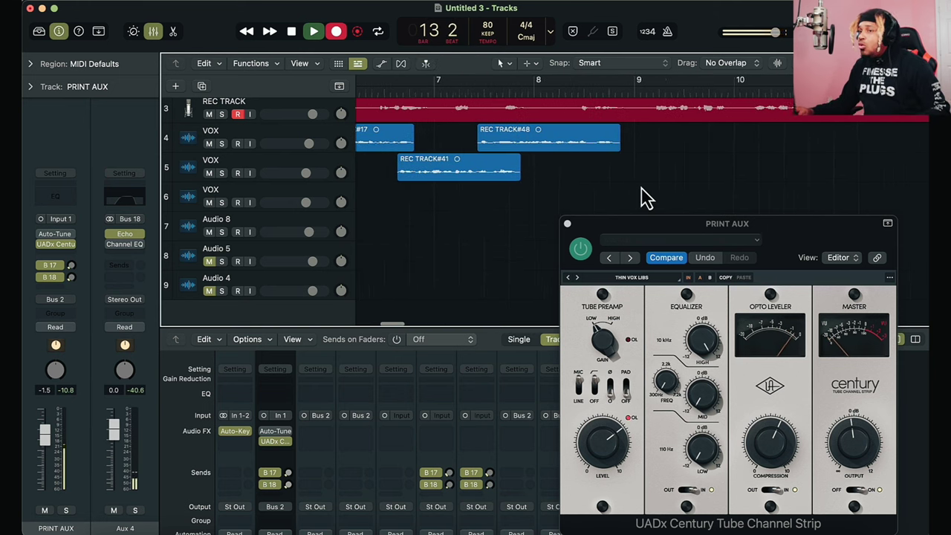
{"action": "scroll", "coordinate": [639, 197], "scroll_direction": "left", "scroll_amount": 6}
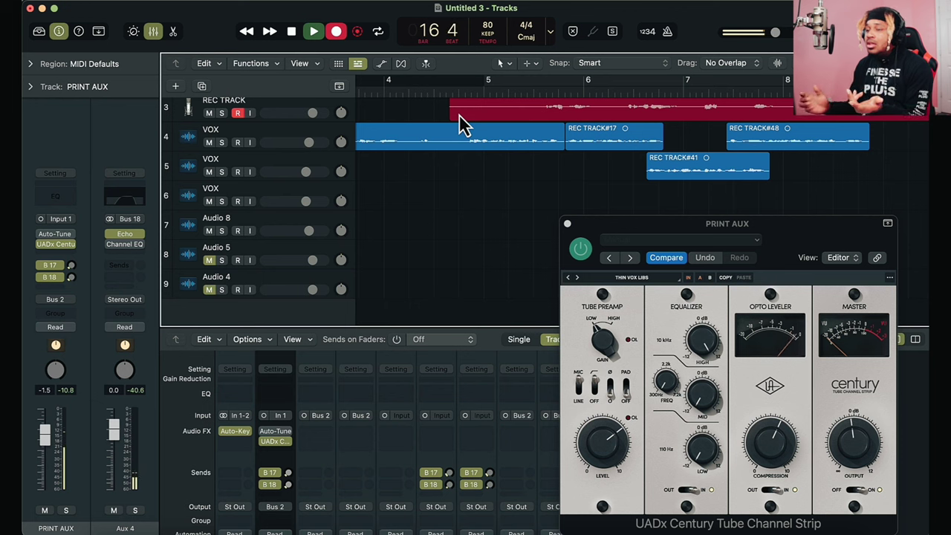
{"action": "key", "text": "space"}
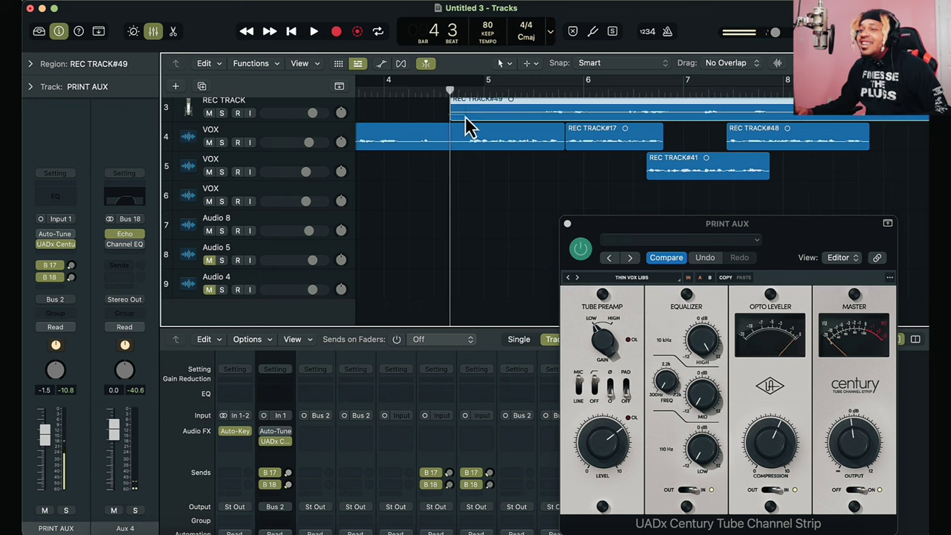
Step: Move the long take to the third VOX track and play it back from bar 4 beat 3
{"action": "left_click_drag", "start_coordinate": [463, 119], "coordinate": [463, 201]}
{"action": "key", "text": "space"}
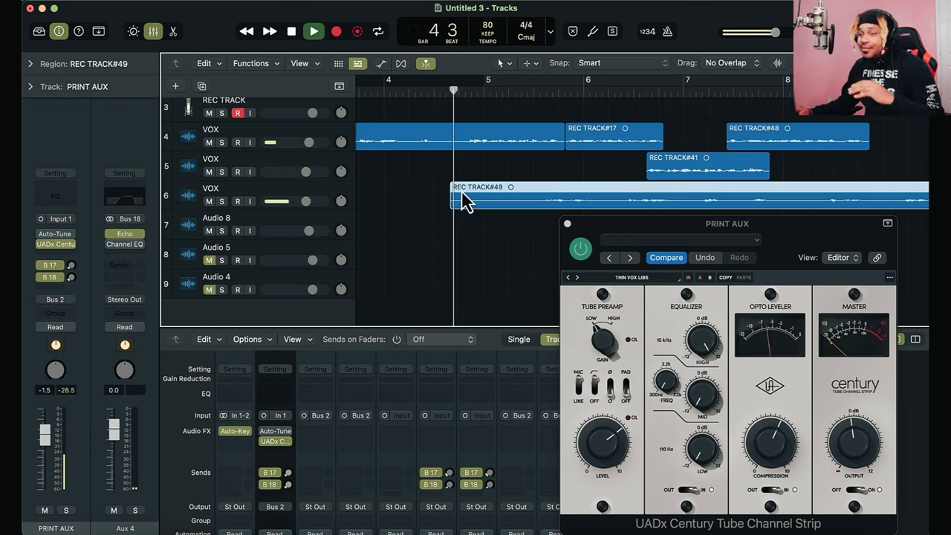
Step: Audition the CLAY CO LINE uP preset in the Century Tube Channel Strip, load CLEAN SKY instead, and close the preset browser
{"action": "left_click", "coordinate": [636, 279]}
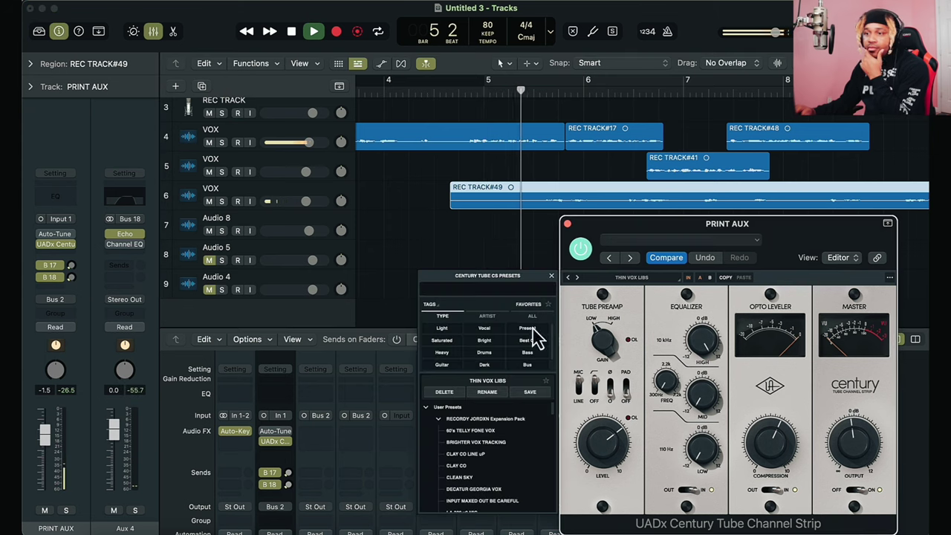
{"action": "left_click", "coordinate": [475, 455]}
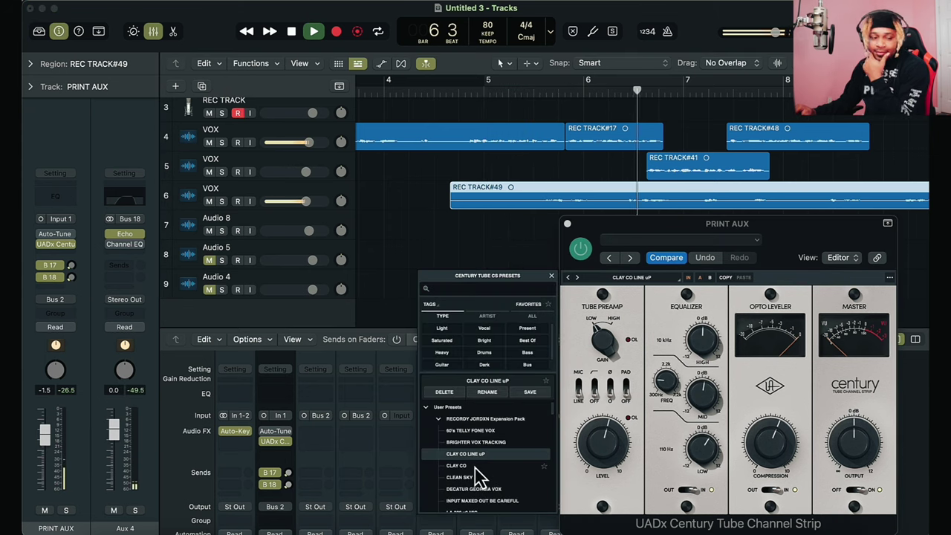
{"action": "scroll", "coordinate": [494, 479], "scroll_direction": "down", "scroll_amount": 2}
{"action": "scroll", "coordinate": [499, 479], "scroll_direction": "down", "scroll_amount": 1}
{"action": "left_click", "coordinate": [485, 443]}
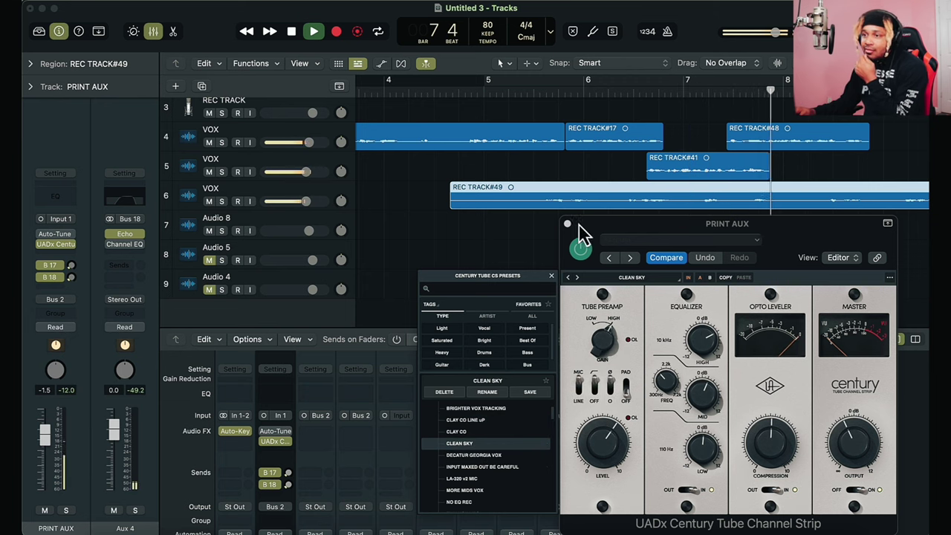
{"action": "left_click", "coordinate": [551, 278]}
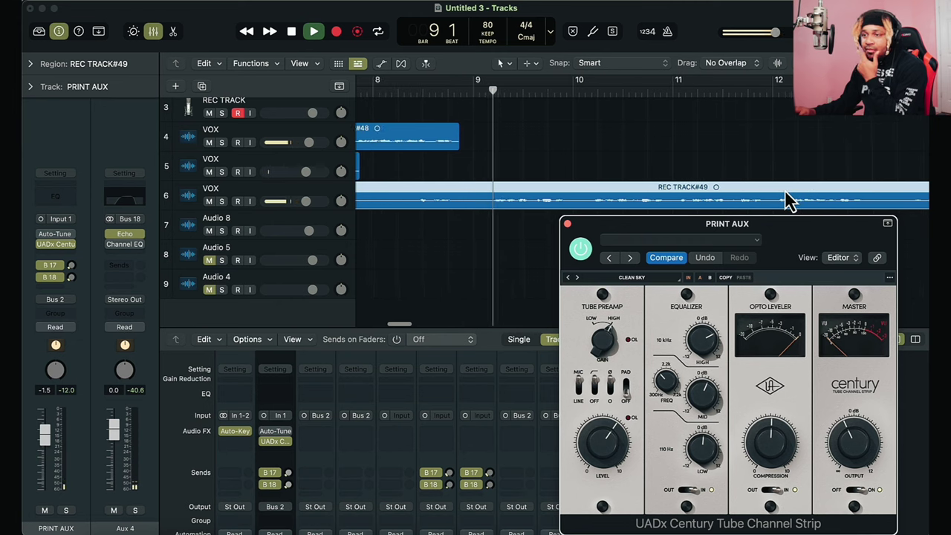
Step: Replay the arrangement from the start of the long take on the third VOX track
{"action": "scroll", "coordinate": [790, 200], "scroll_direction": "left", "scroll_amount": 5}
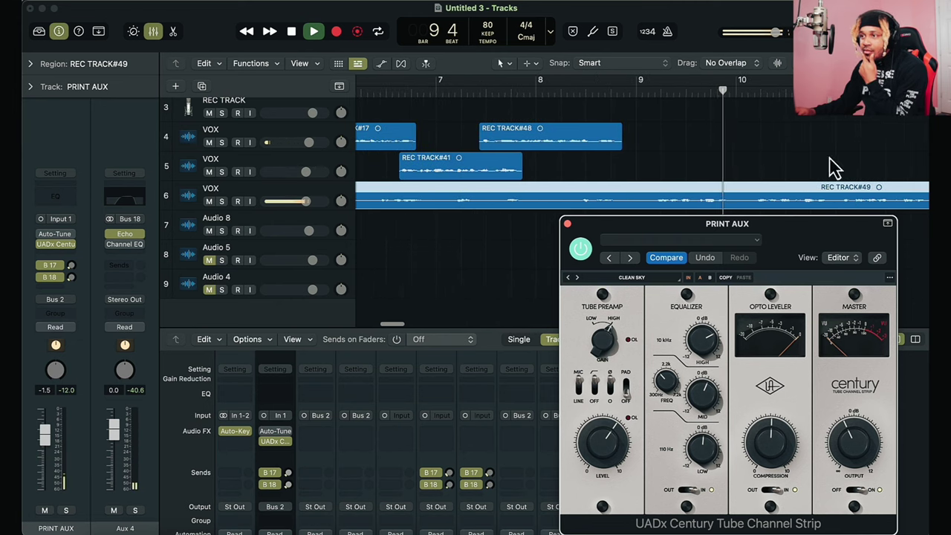
{"action": "scroll", "coordinate": [642, 164], "scroll_direction": "down", "scroll_amount": 5}
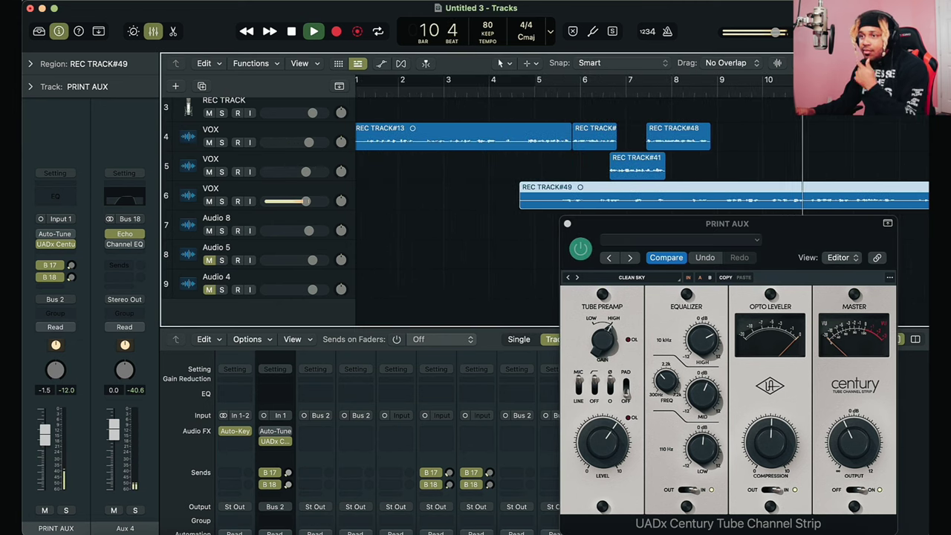
{"action": "left_click", "coordinate": [523, 92]}
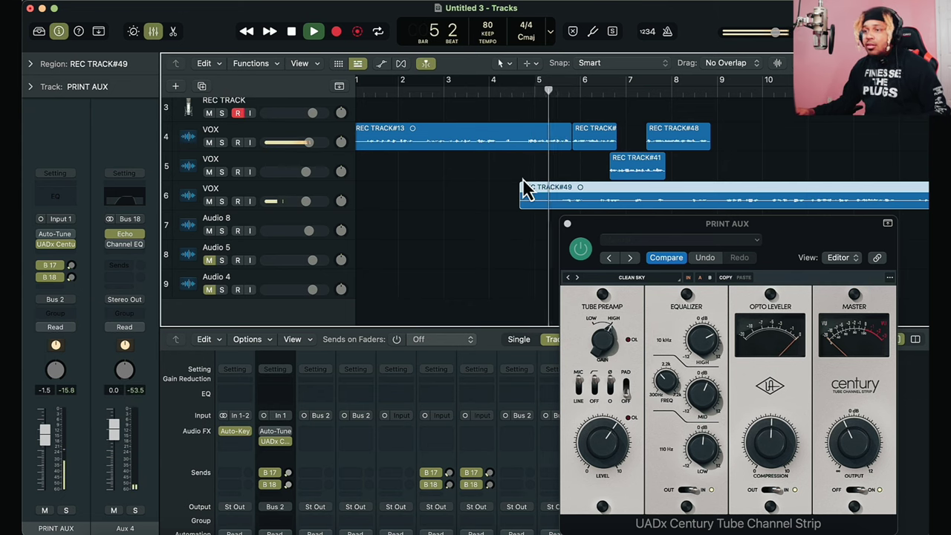